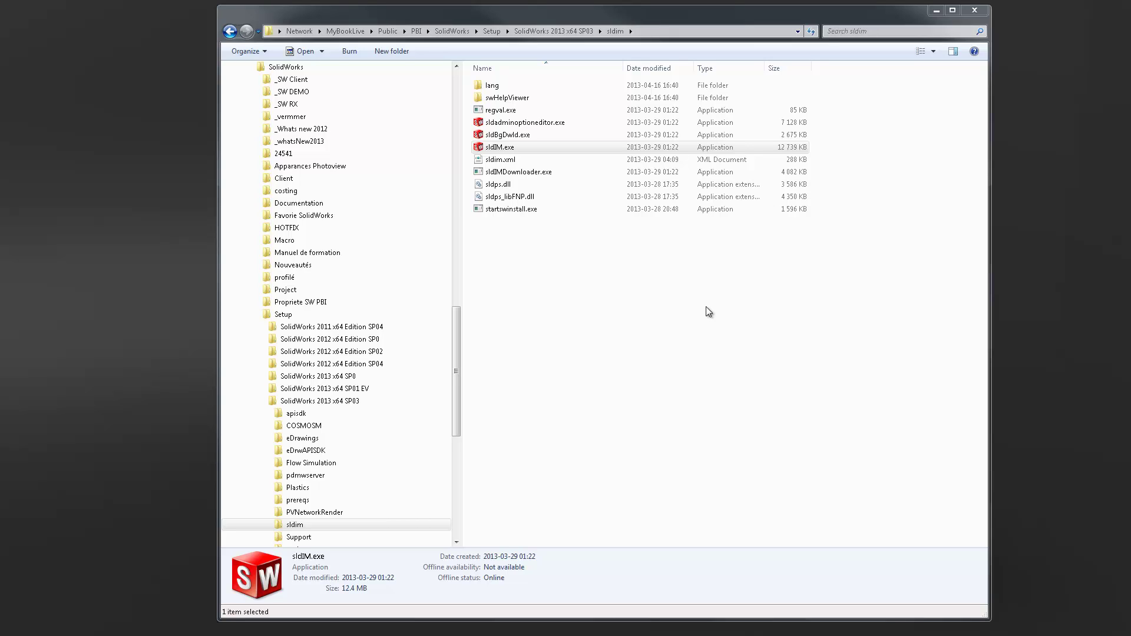
# Run sldIM.exe from the sldim folder, allow it to start, and clear the desktop around the installation manager
pyautogui.doubleClick(469, 148)
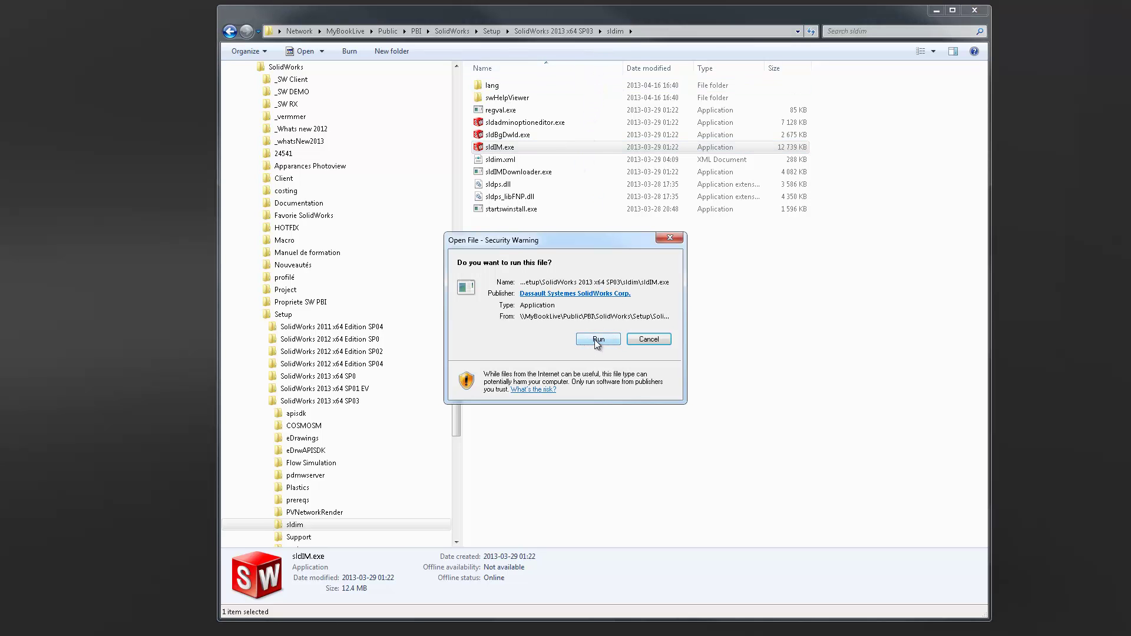
pyautogui.click(598, 339)
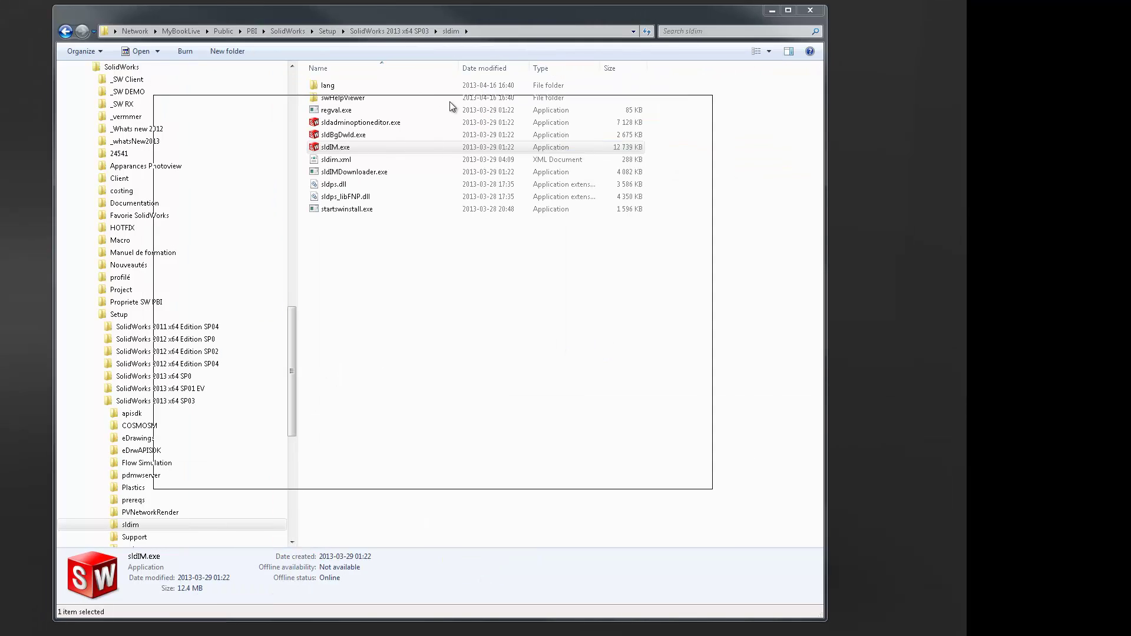
pyautogui.click(772, 11)
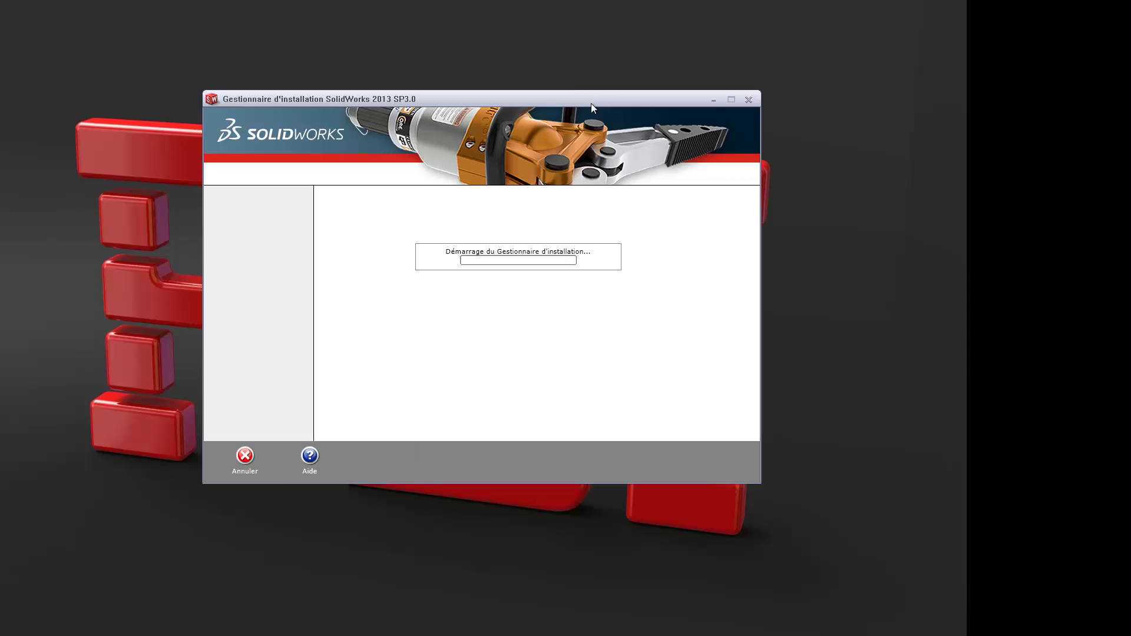
pyautogui.moveTo(592, 104); pyautogui.dragTo(670, 160)
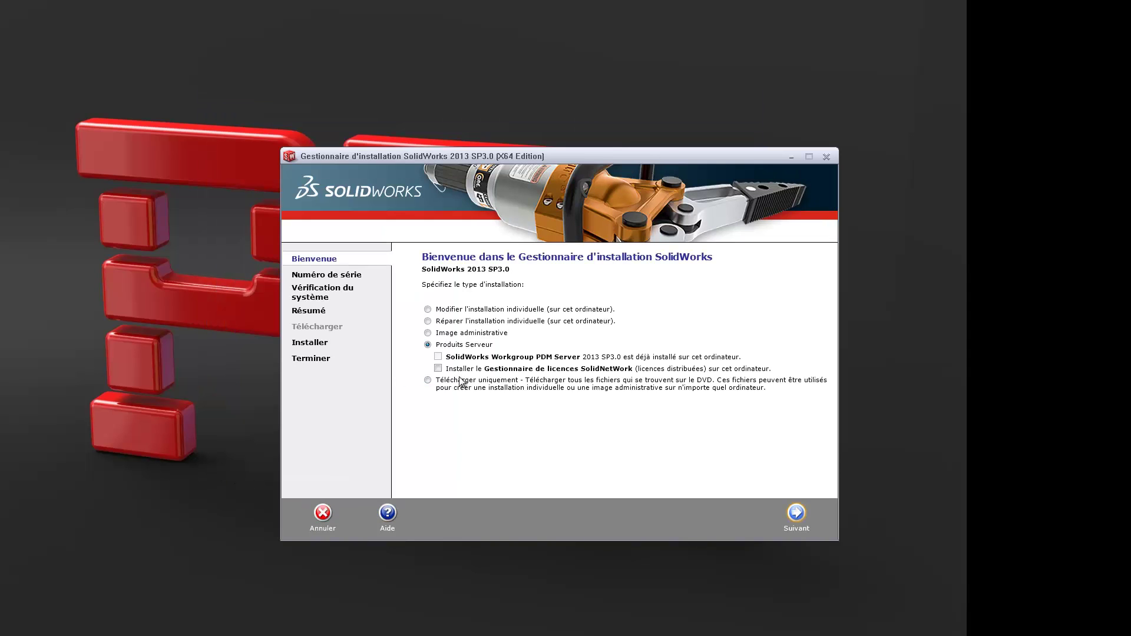
# Choose a new administrative image with default settings and proceed to the summary, keeping the existing serial number selection and 2013 SP3.0 X64 Edition
pyautogui.click(427, 334)
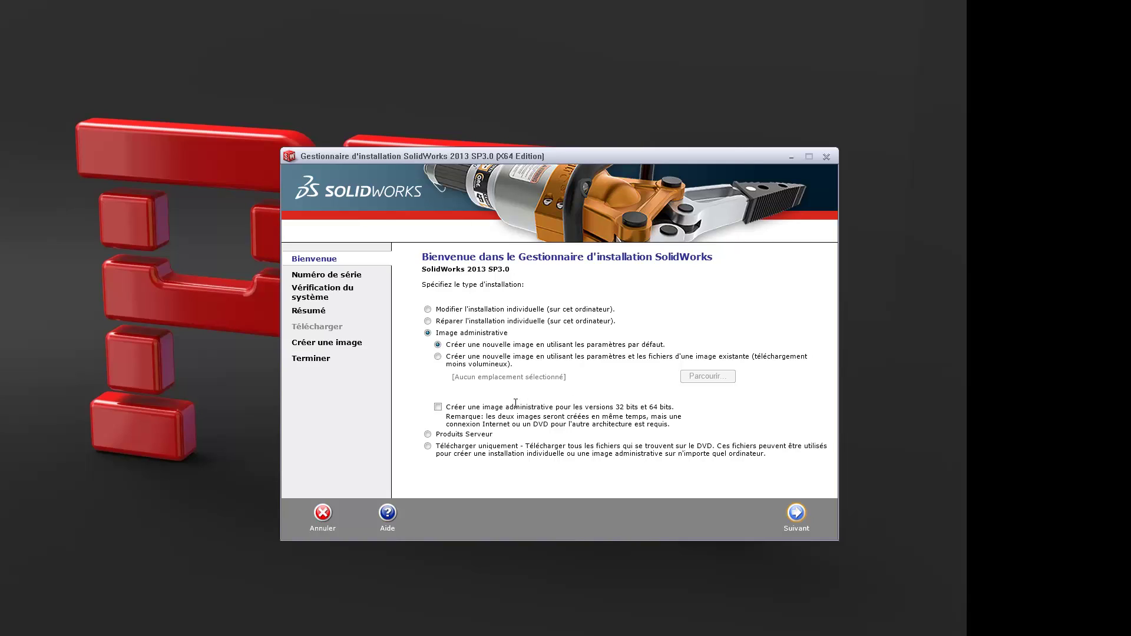
pyautogui.click(438, 408)
pyautogui.click(438, 407)
pyautogui.click(802, 524)
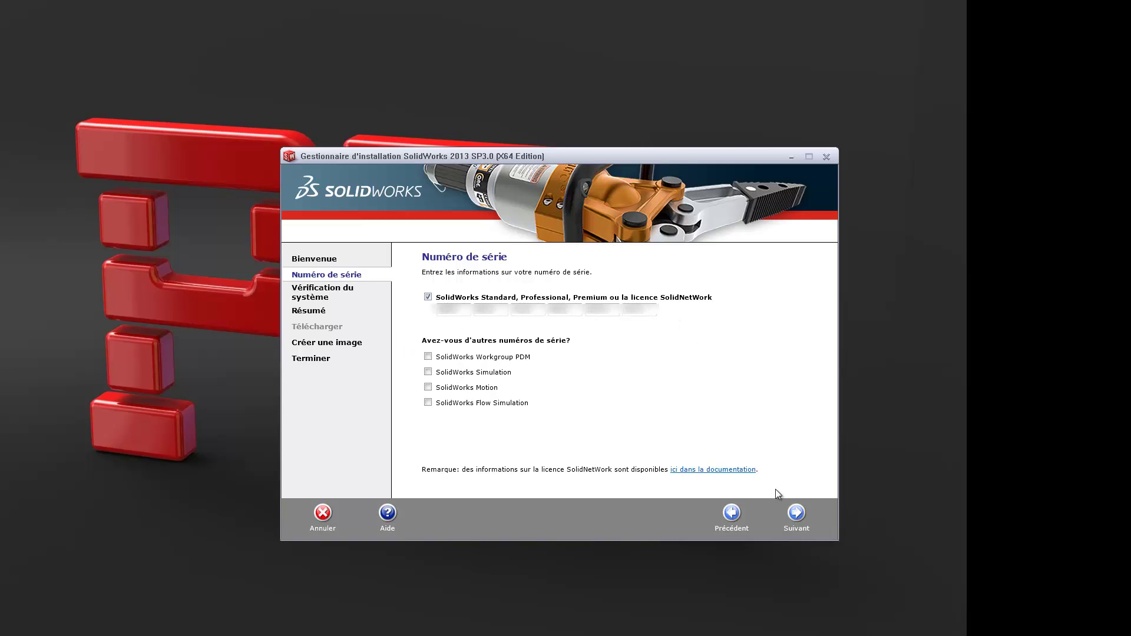
pyautogui.click(796, 516)
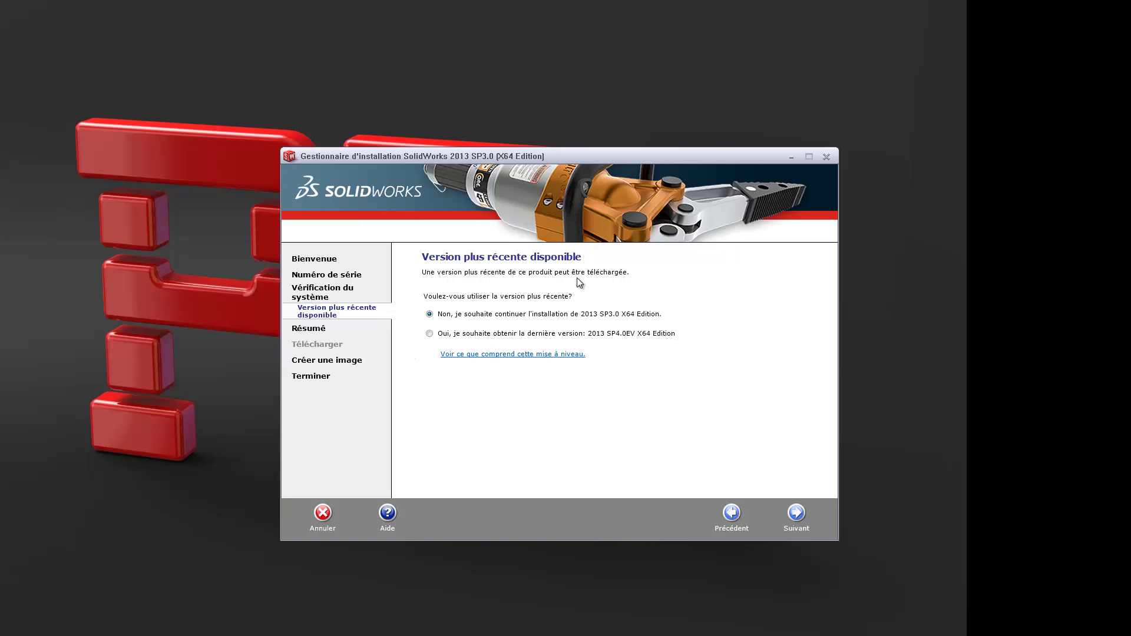
pyautogui.click(798, 514)
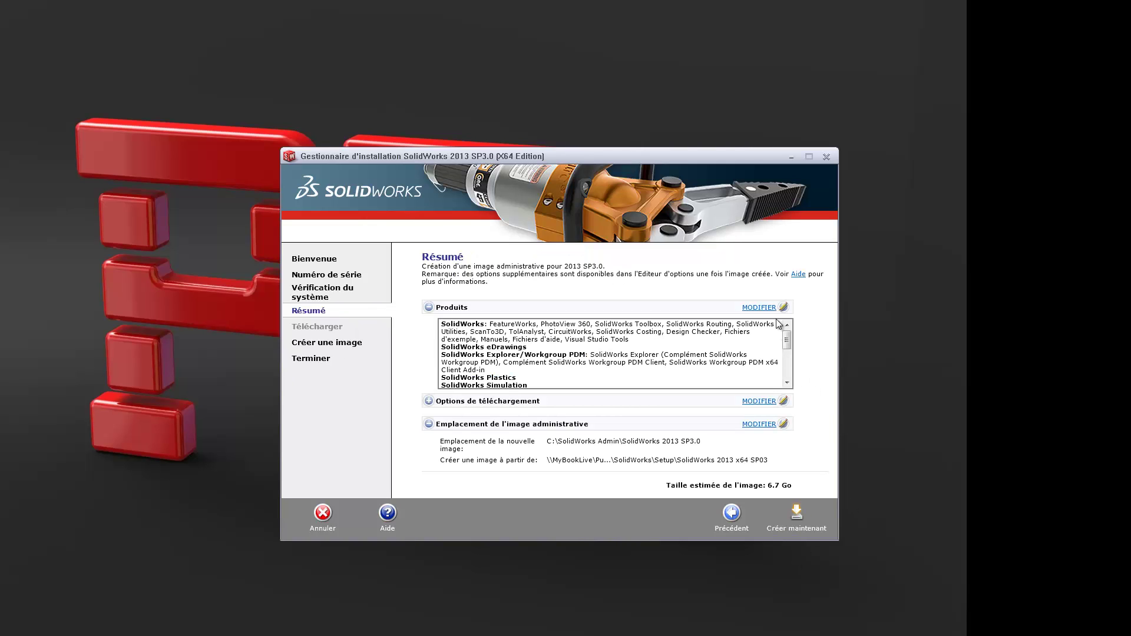
# Open the product selection and examine the SolidWorks components and the standards included under SolidWorks Toolbox
pyautogui.click(761, 308)
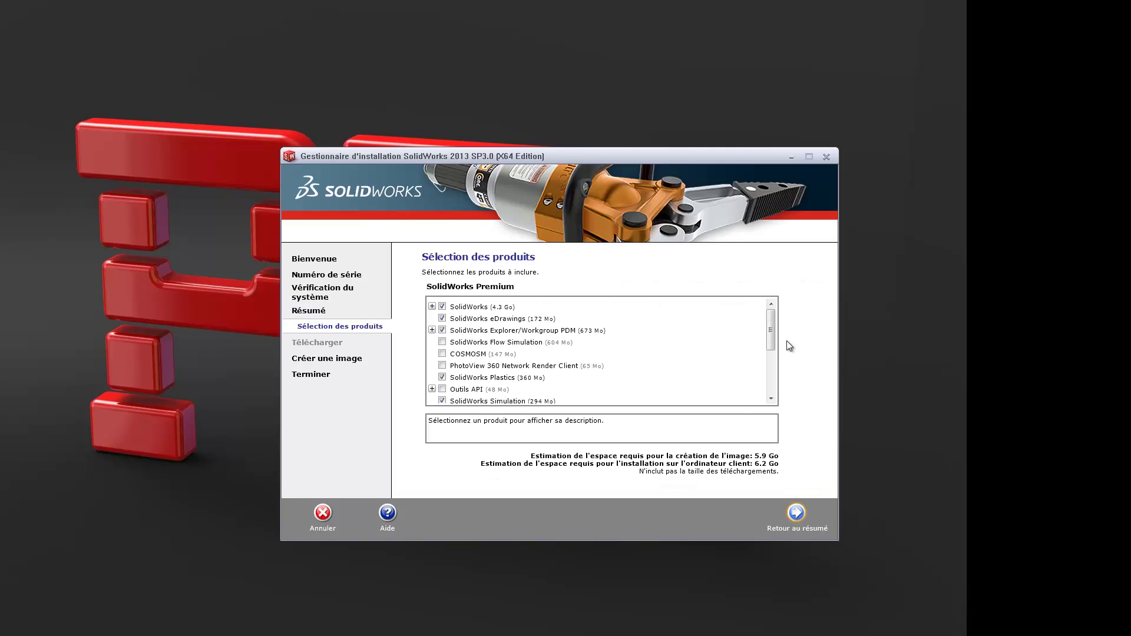
pyautogui.moveTo(772, 328); pyautogui.dragTo(726, 301)
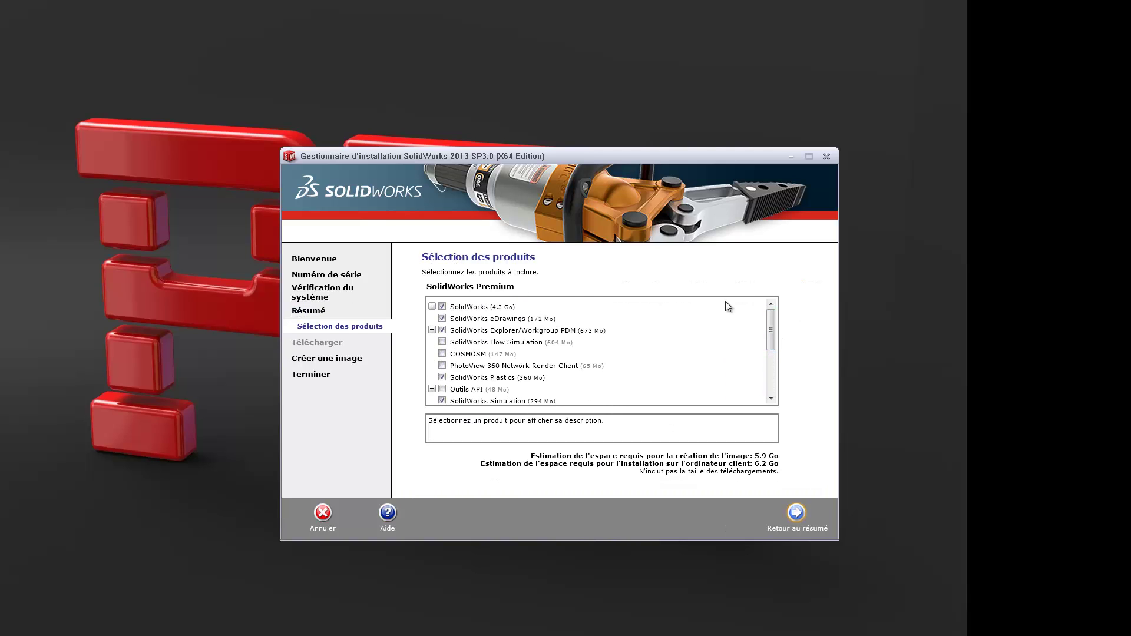
pyautogui.click(432, 307)
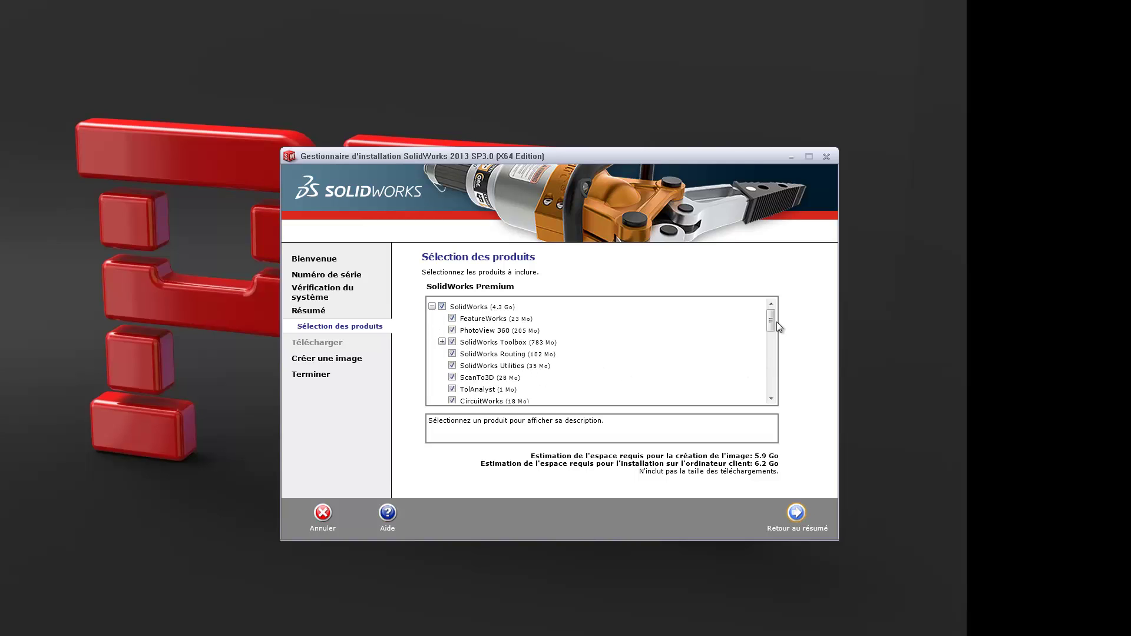
pyautogui.click(452, 343)
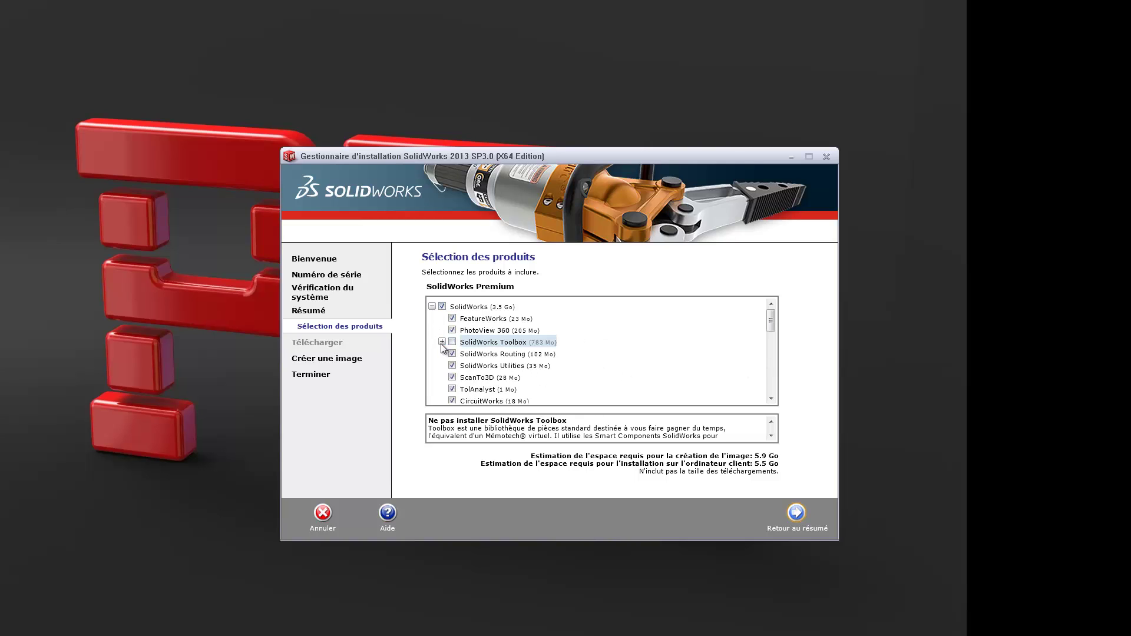
pyautogui.click(452, 342)
pyautogui.click(442, 342)
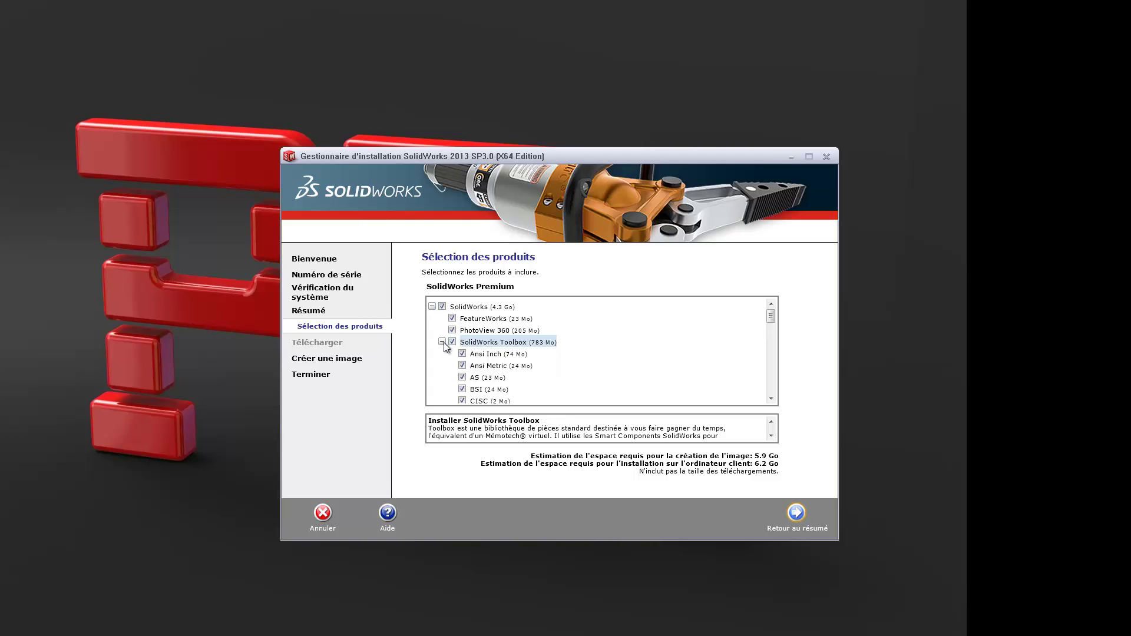
pyautogui.scroll(-3, 474, 367)
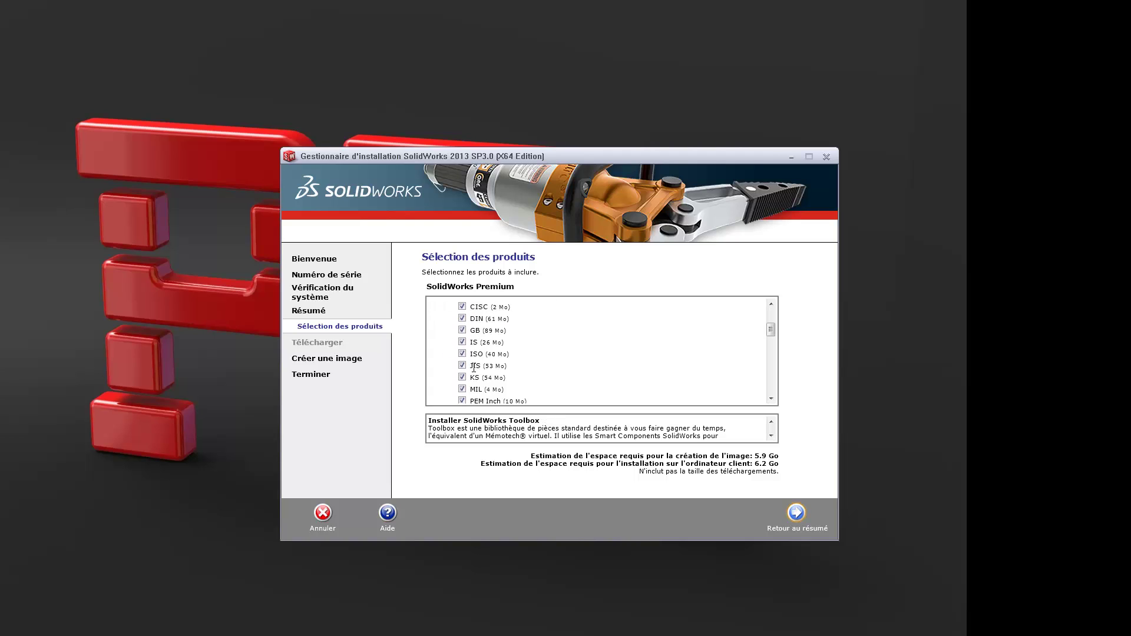
pyautogui.scroll(-2, 474, 366)
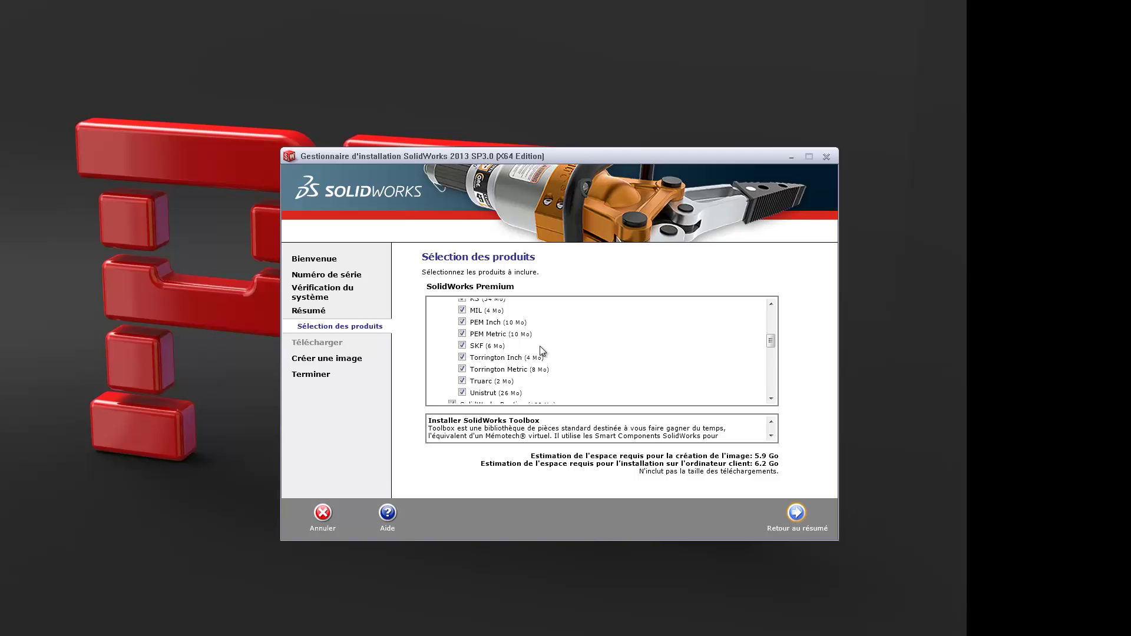
pyautogui.scroll(5, 537, 349)
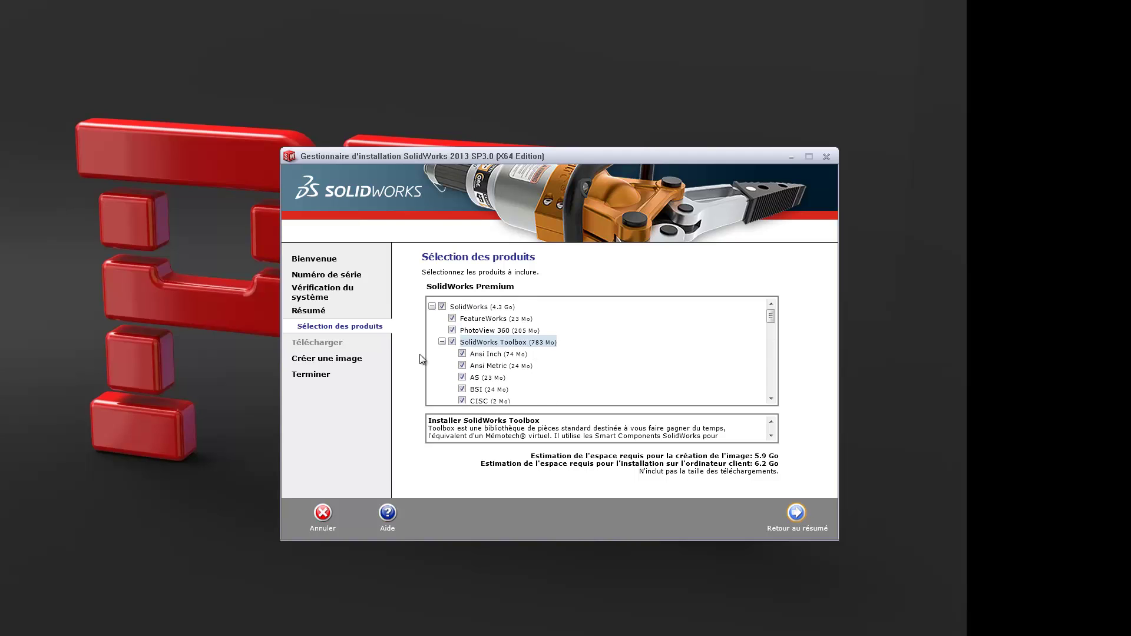
pyautogui.click(442, 342)
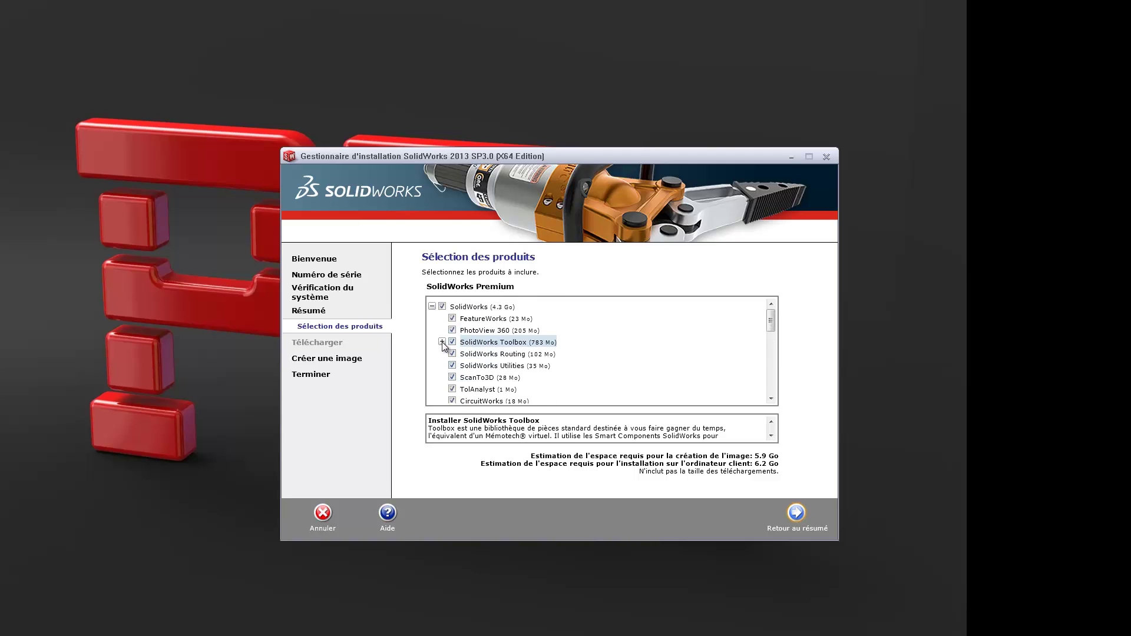
# Review the remaining products and the included languages, and return to the summary
pyautogui.scroll(-2, 553, 380)
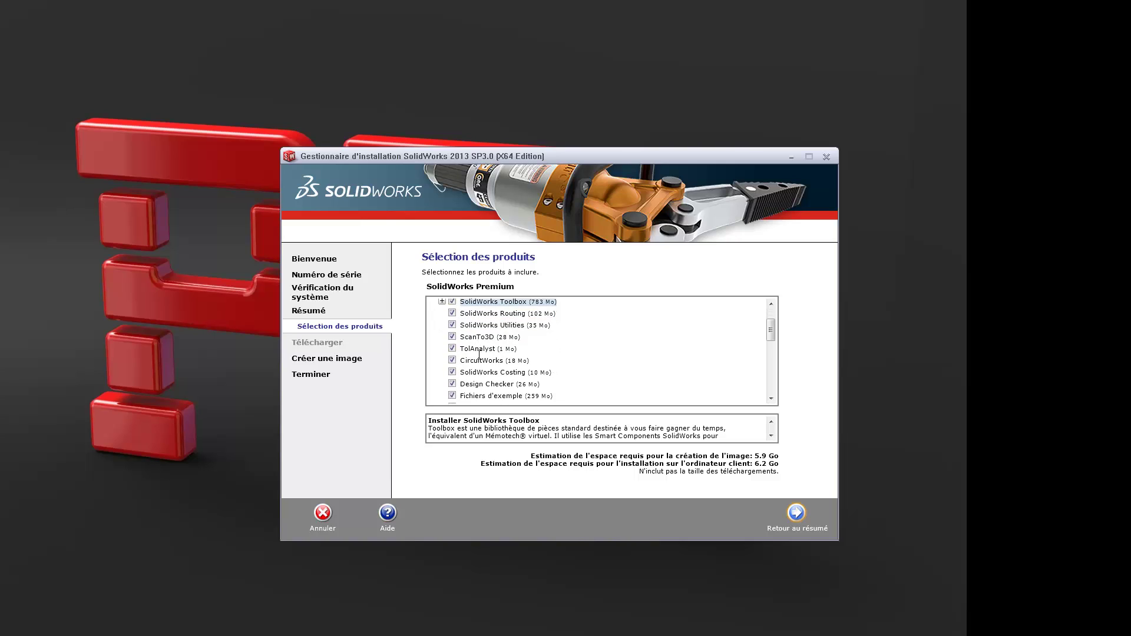
pyautogui.scroll(-4, 479, 354)
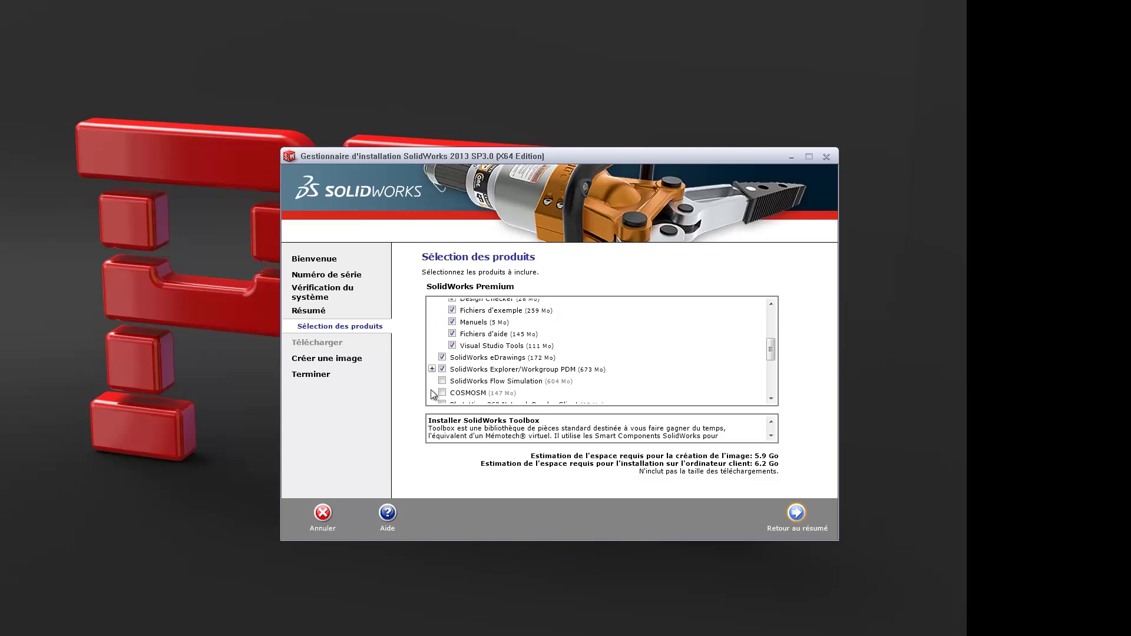
pyautogui.scroll(-1, 532, 384)
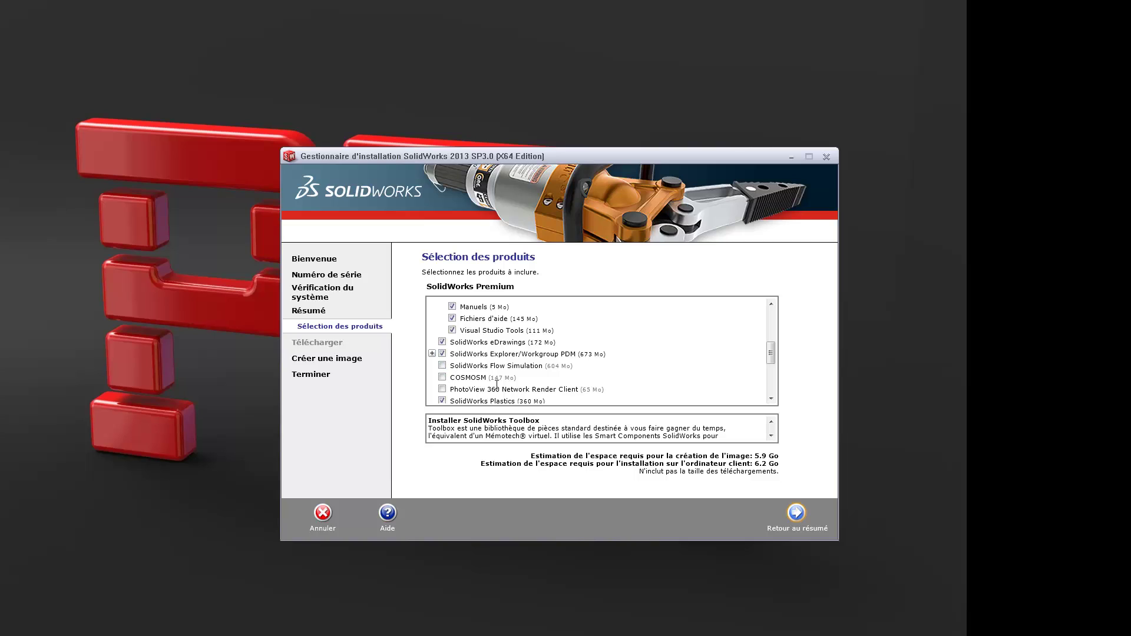
pyautogui.scroll(-1, 523, 390)
pyautogui.scroll(-2, 596, 370)
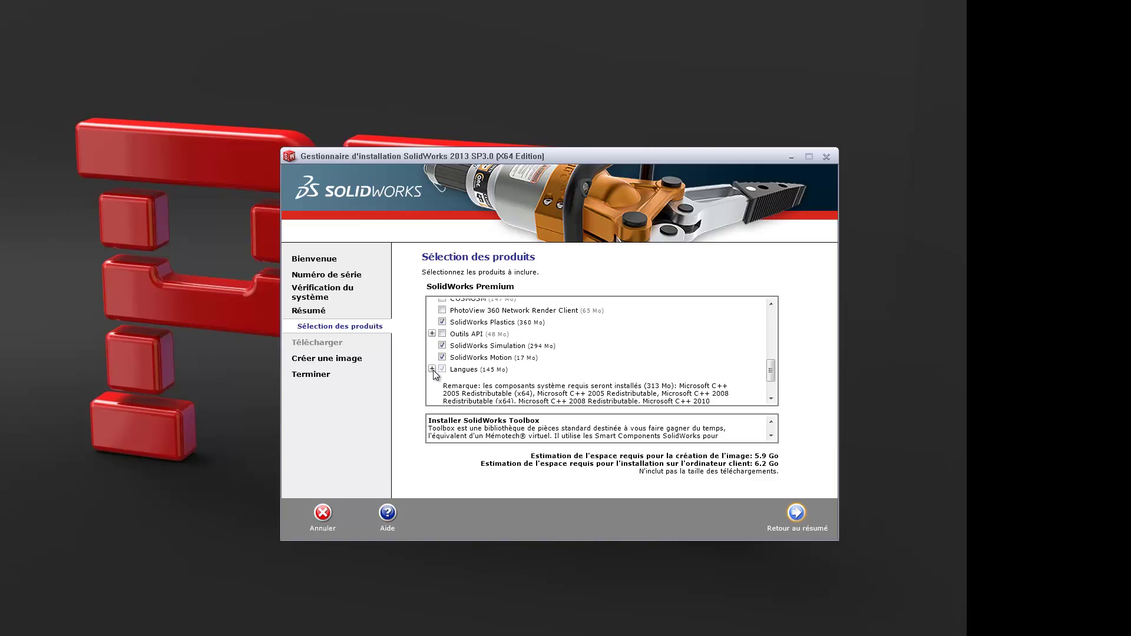
pyautogui.click(432, 369)
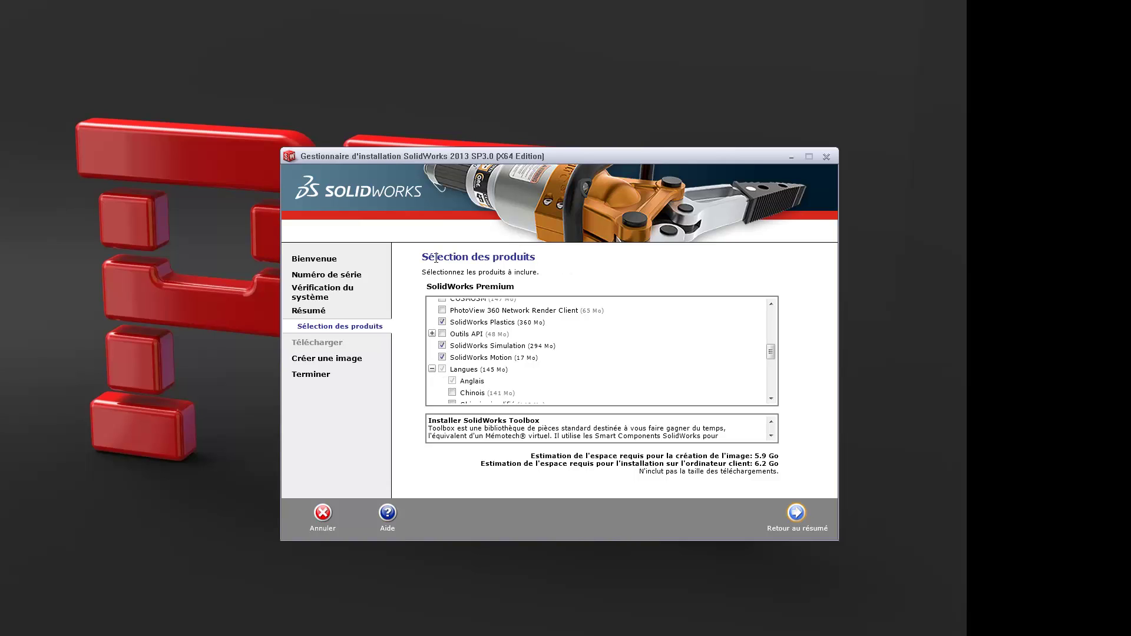
pyautogui.scroll(-2, 595, 399)
pyautogui.click(483, 381)
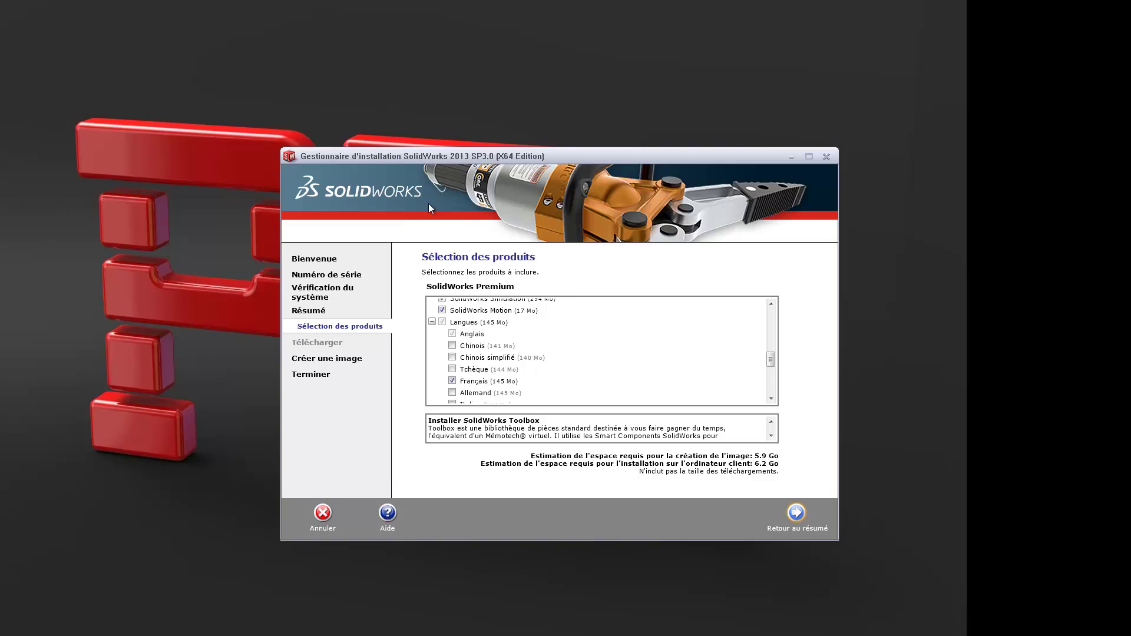
pyautogui.click(432, 322)
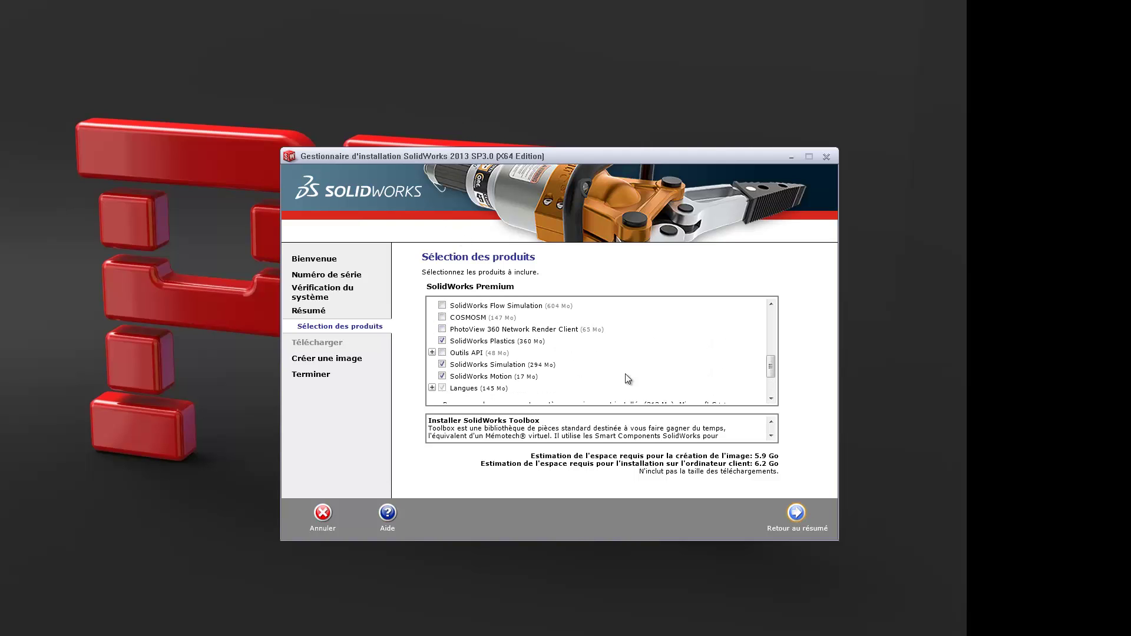
pyautogui.scroll(2, 432, 326)
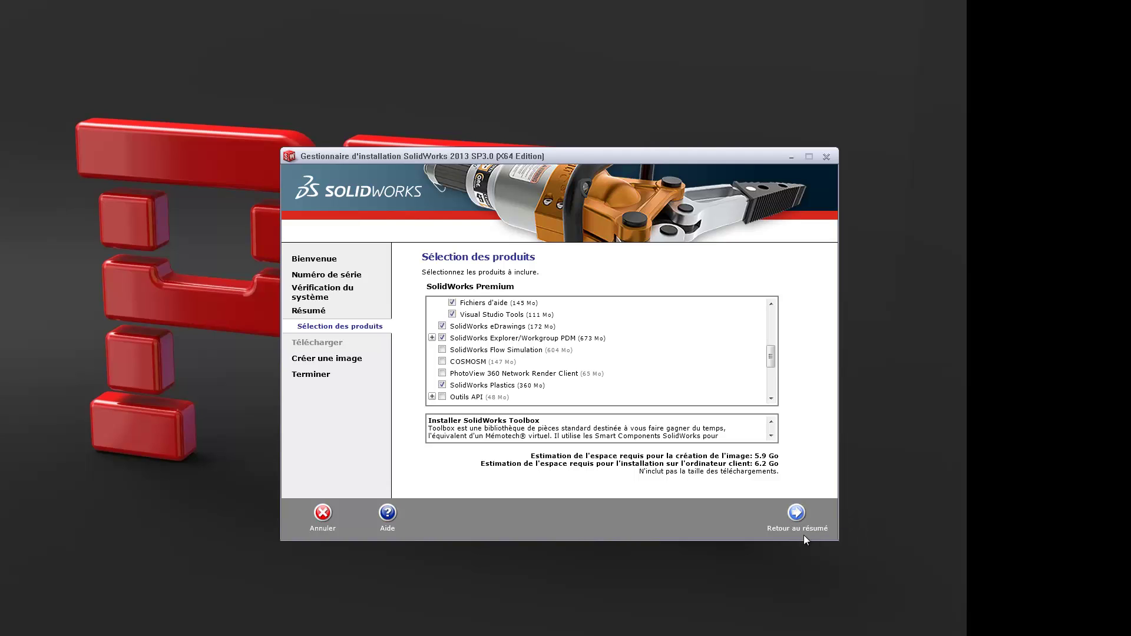
pyautogui.click(797, 512)
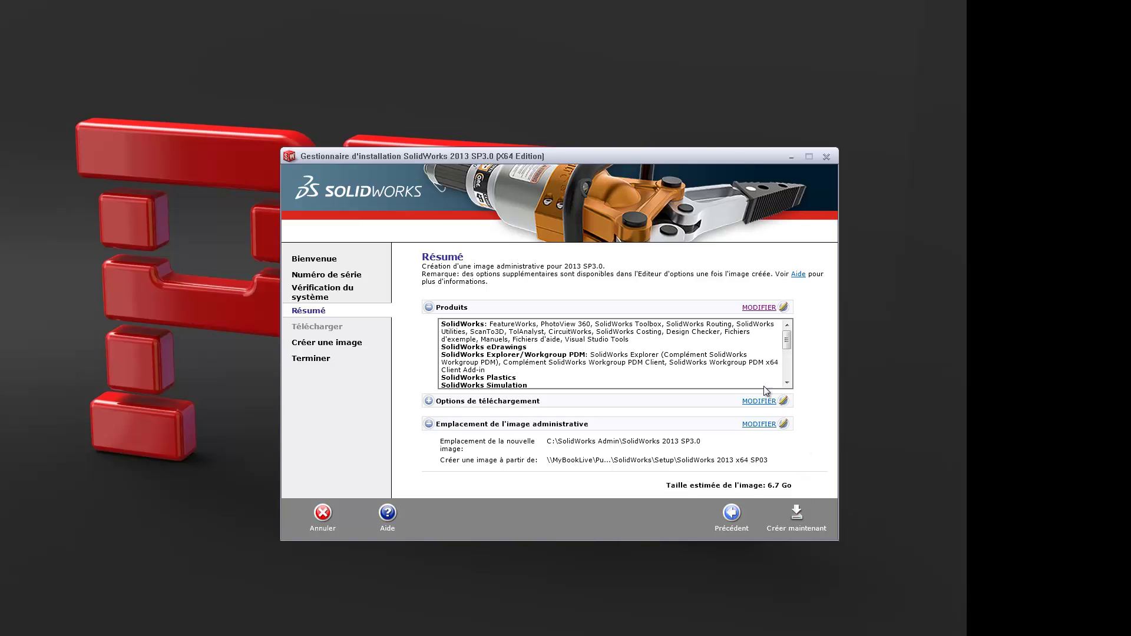
# Examine the download options for the administrative image and return to the summary
pyautogui.click(429, 402)
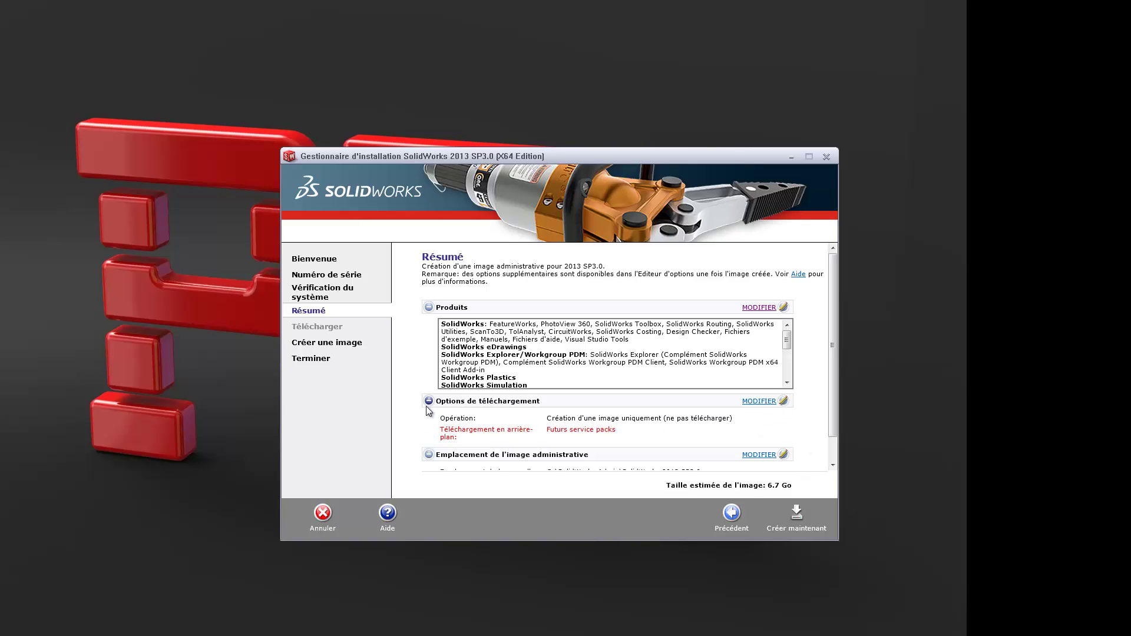
pyautogui.click(759, 402)
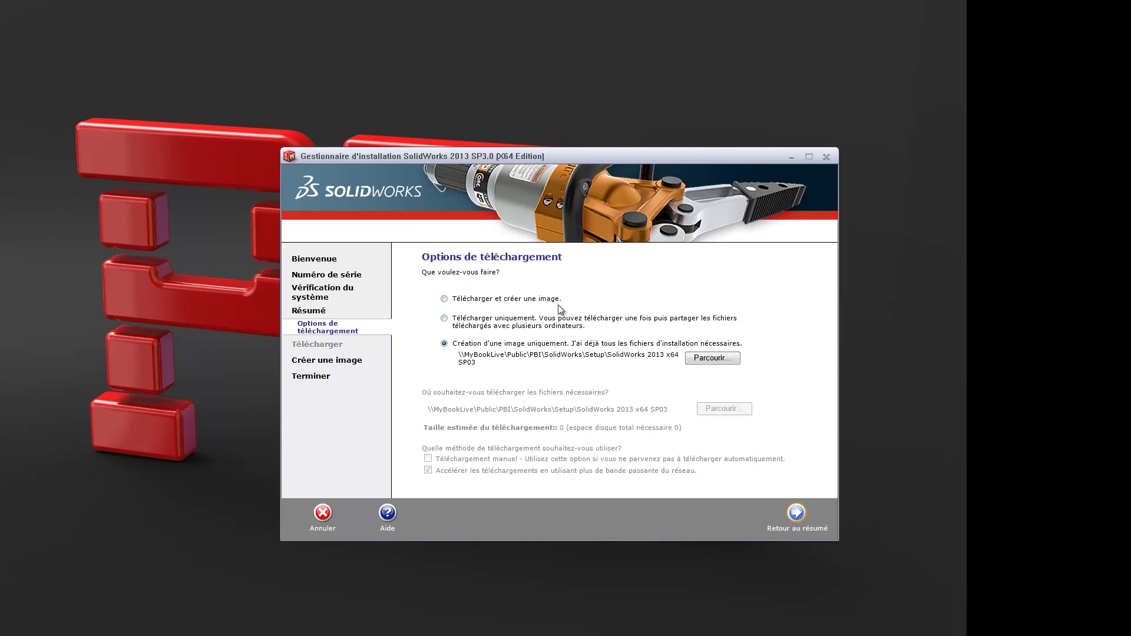
pyautogui.click(797, 513)
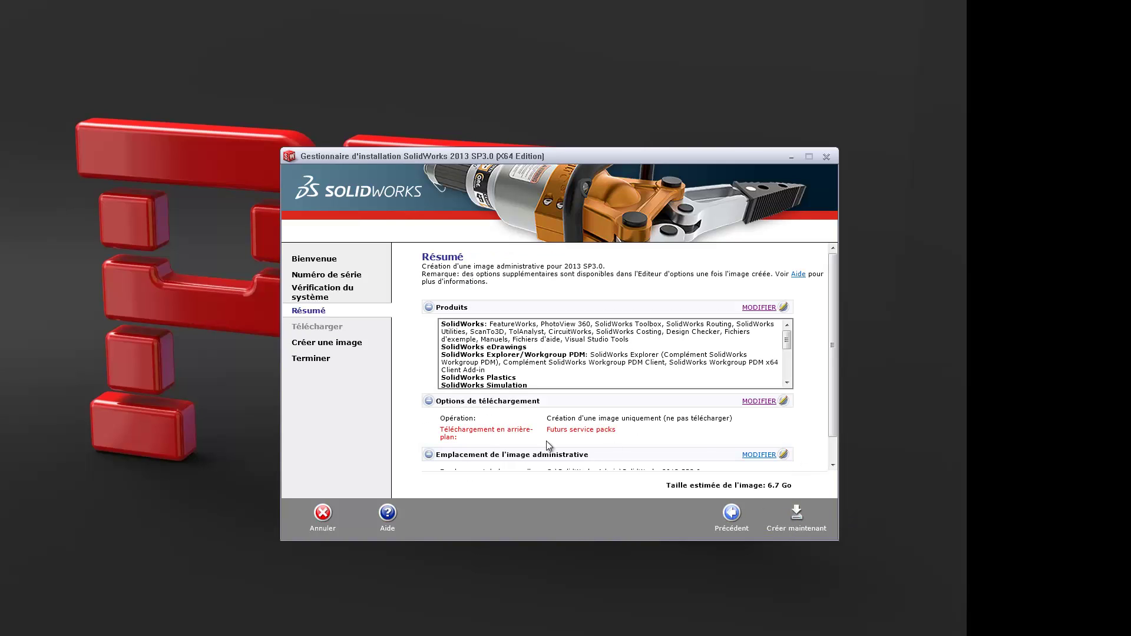
pyautogui.click(429, 401)
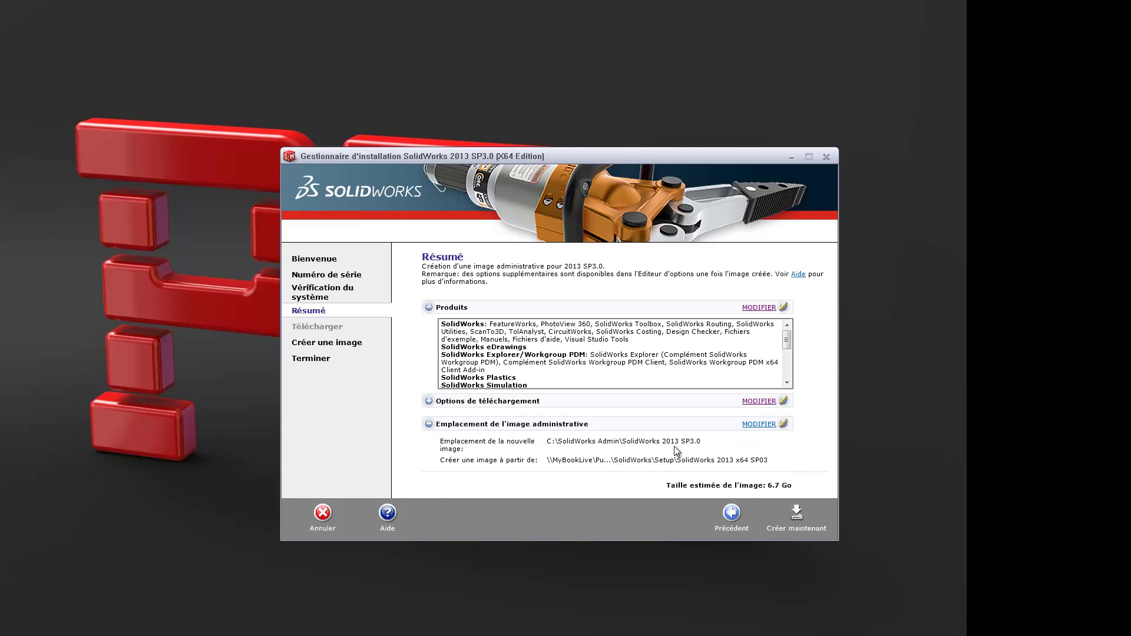
# Check the image location C:\SolidWorks Admin\SolidWorks 2013 SP3.0 and start creating the administrative image
pyautogui.moveTo(562, 443); pyautogui.dragTo(701, 445)
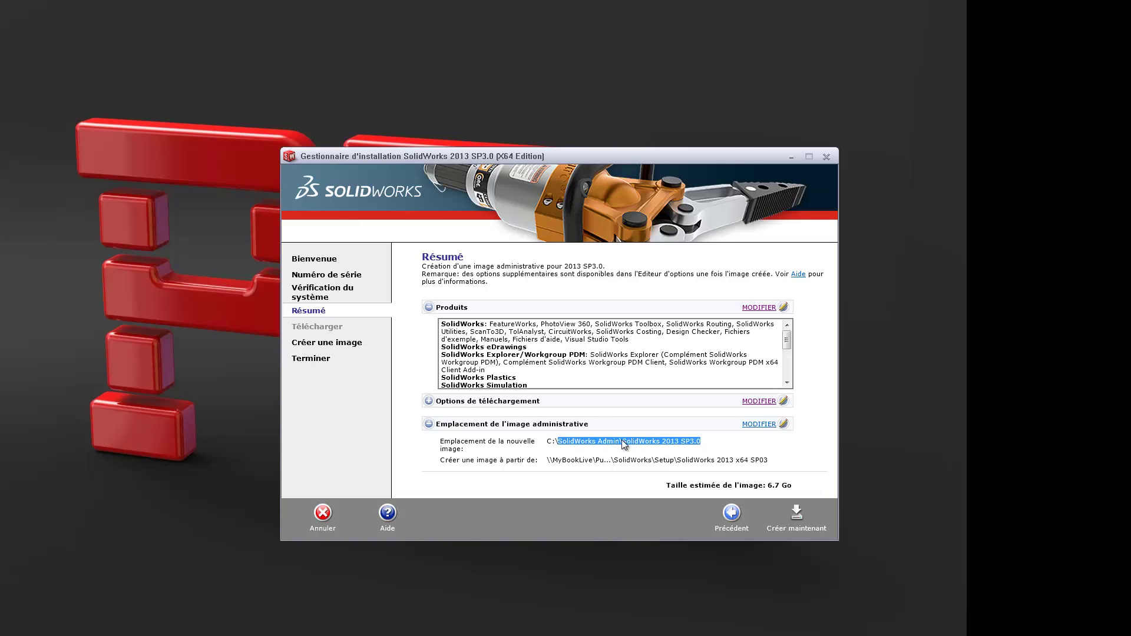
pyautogui.click(798, 513)
pyautogui.click(796, 519)
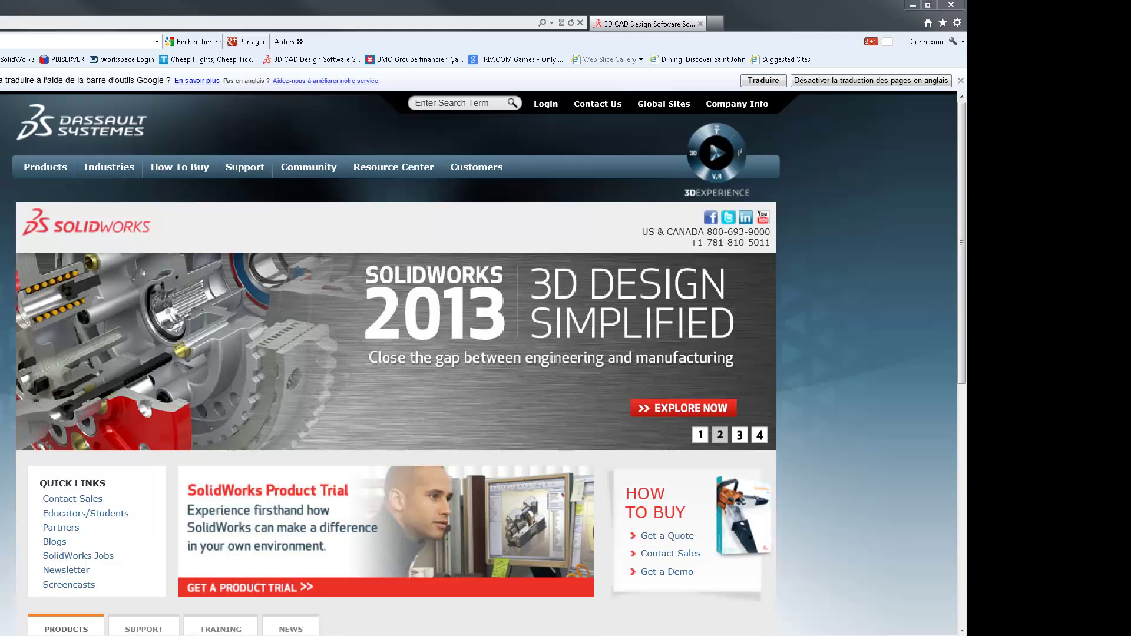
# Open the Administrative Guides page from the Resource Center of the SolidWorks website
pyautogui.scroll(-2, 914, 417)
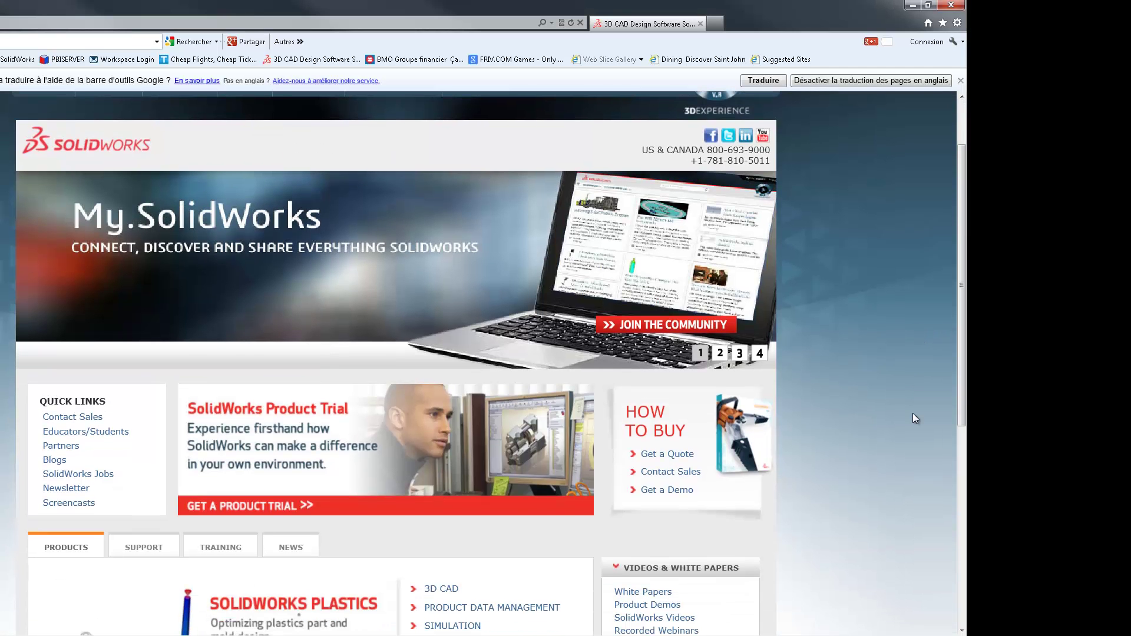
pyautogui.scroll(2, 915, 417)
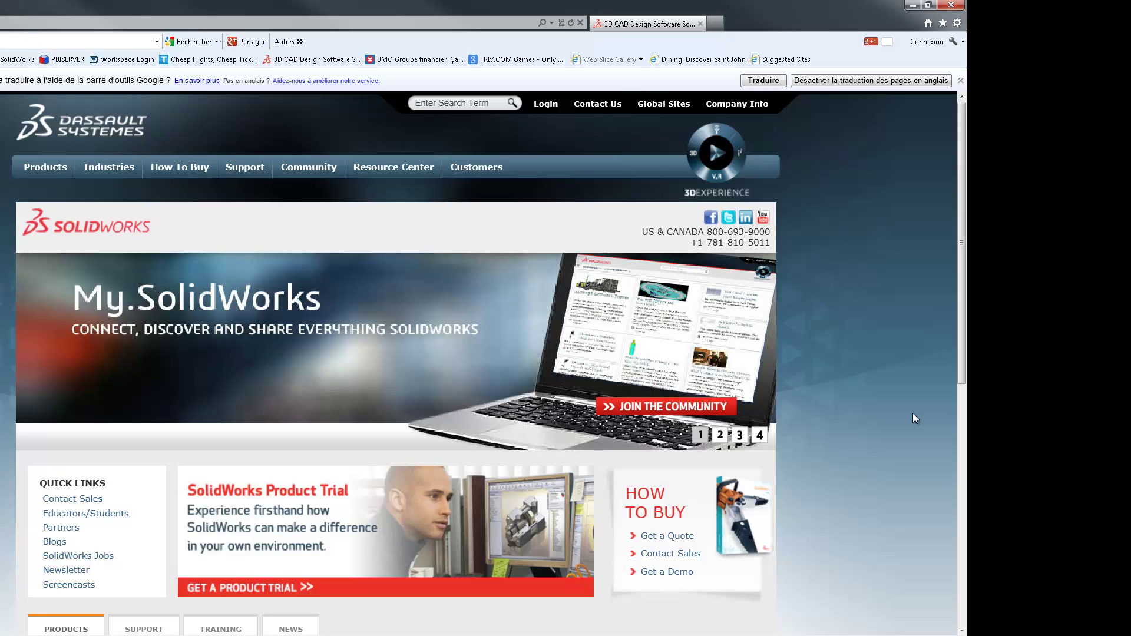
pyautogui.moveTo(398, 170)
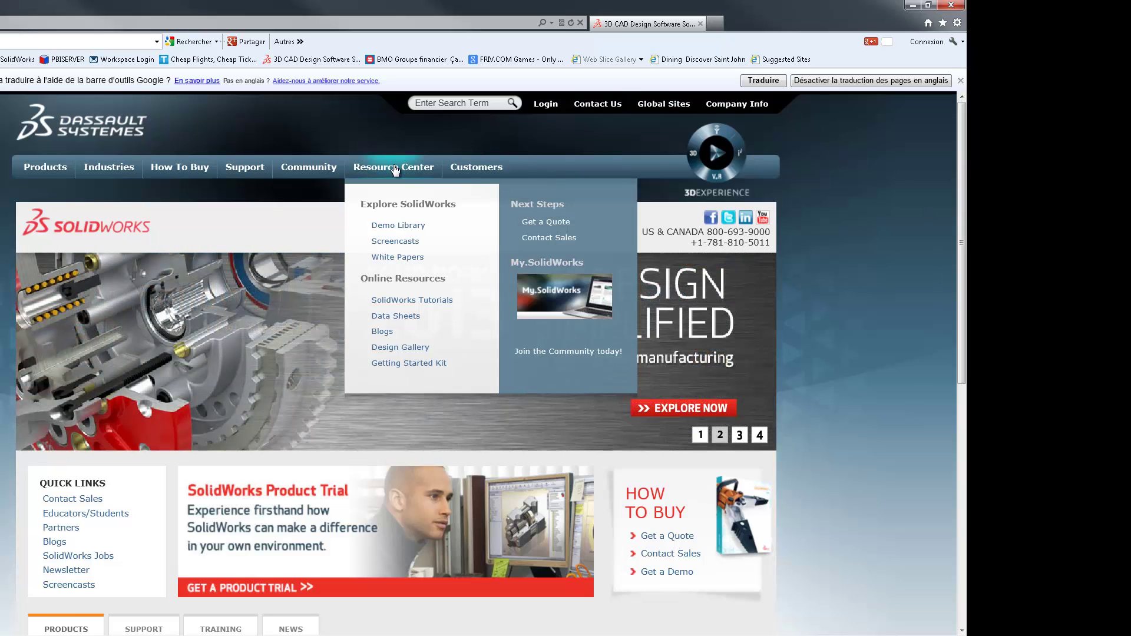
pyautogui.click(395, 170)
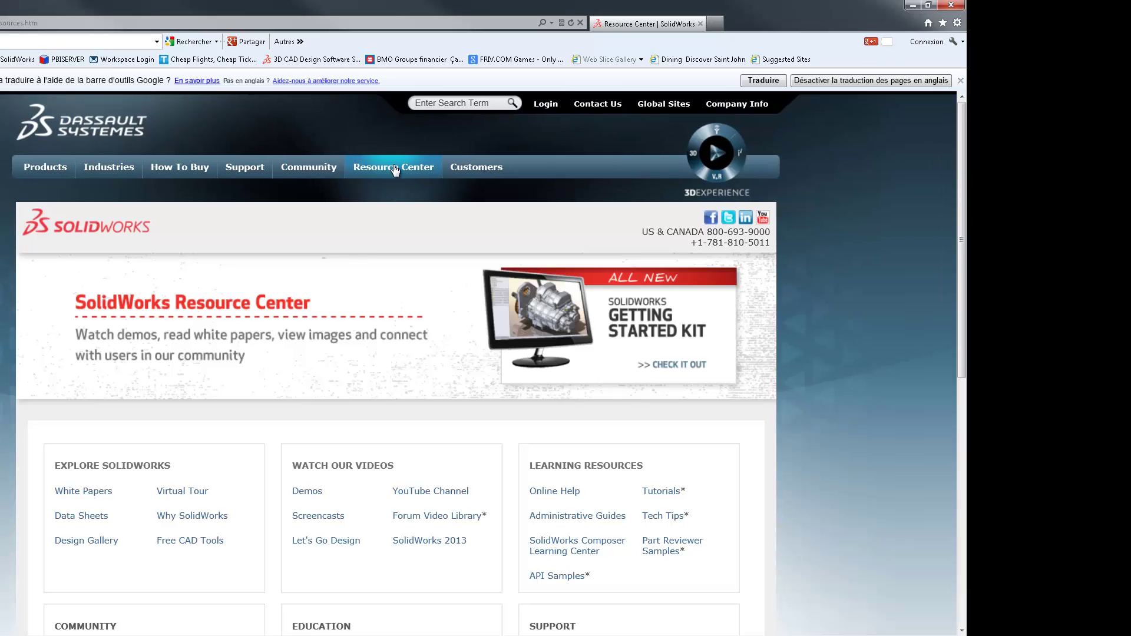
pyautogui.click(571, 521)
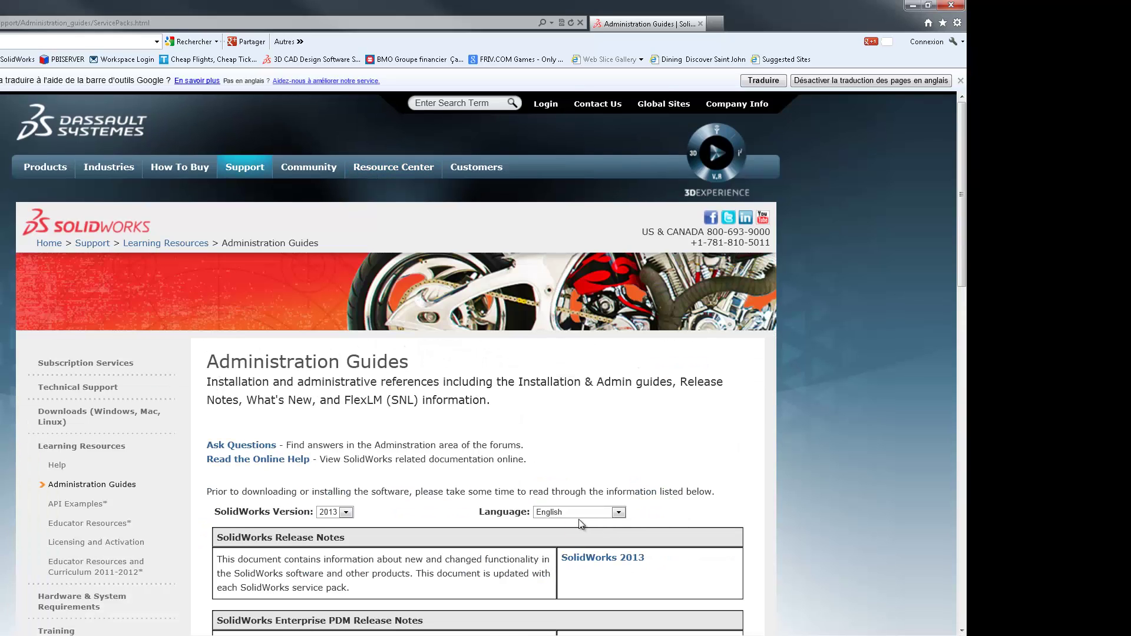
# Set the guides' language to Français and open the SolidWorks 2013 installation and administration guide
pyautogui.click(579, 517)
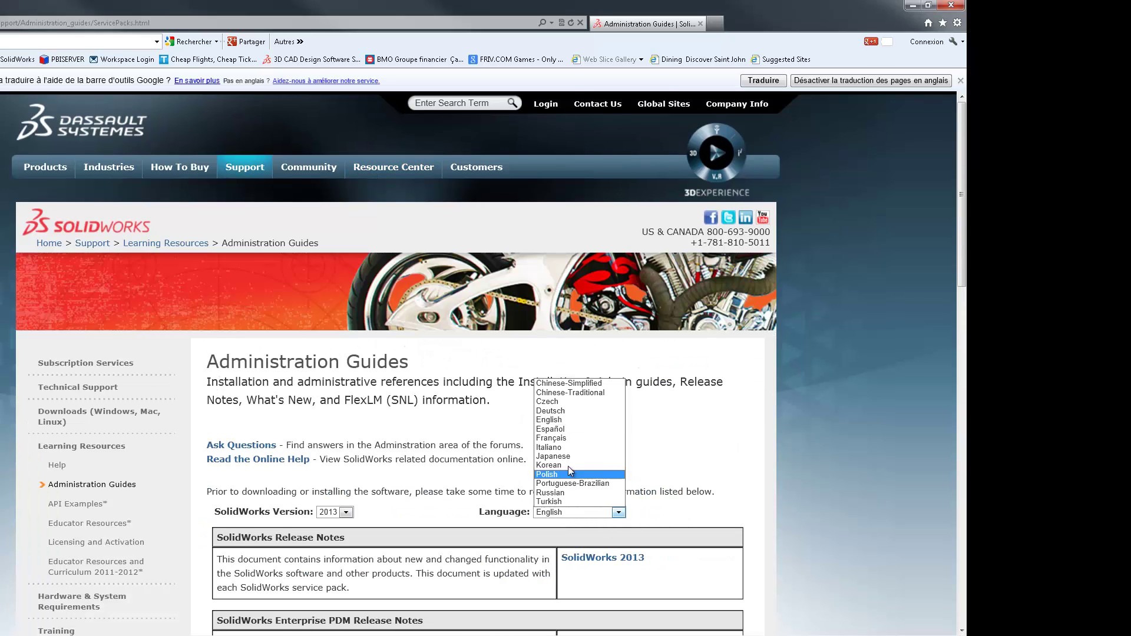
pyautogui.click(561, 437)
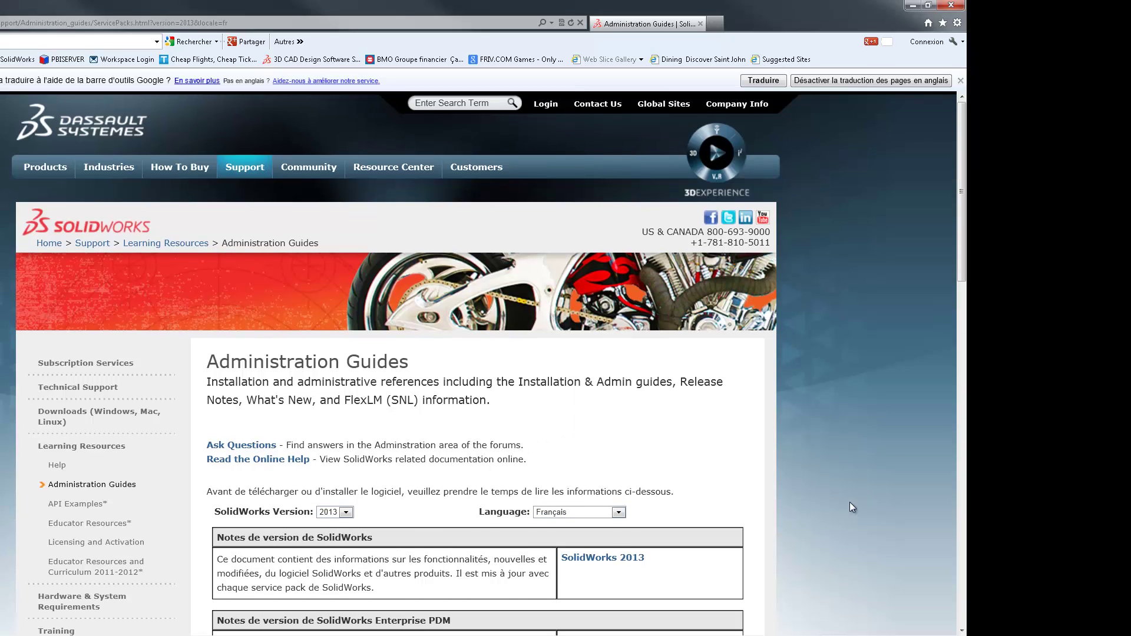
pyautogui.scroll(-5, 855, 502)
pyautogui.scroll(-1, 855, 505)
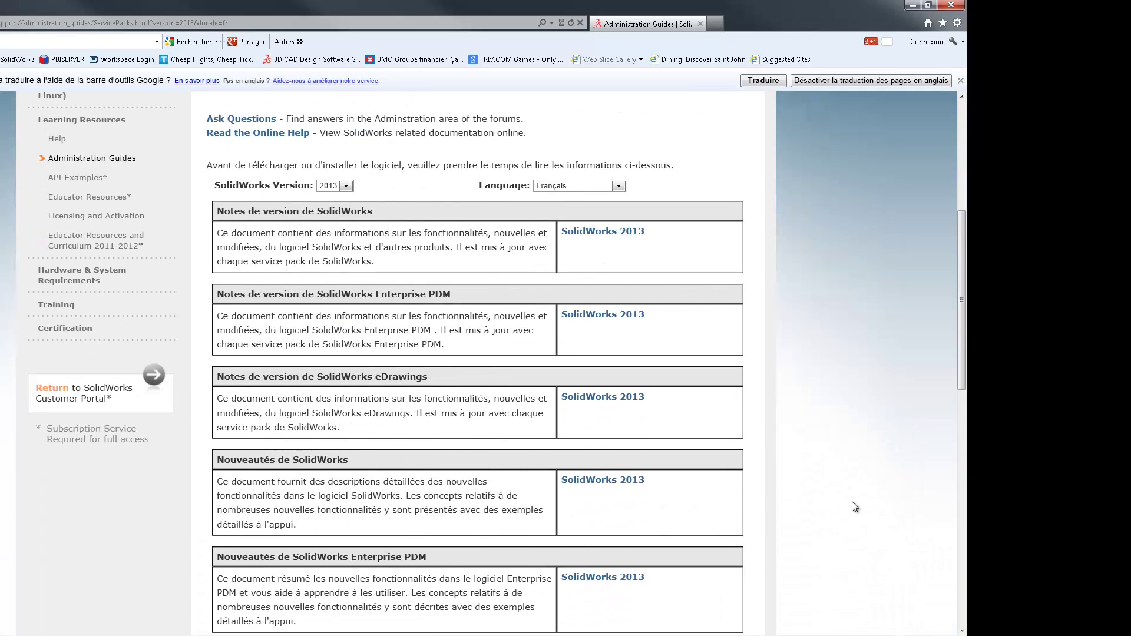
pyautogui.scroll(-1, 813, 514)
pyautogui.scroll(-3, 813, 515)
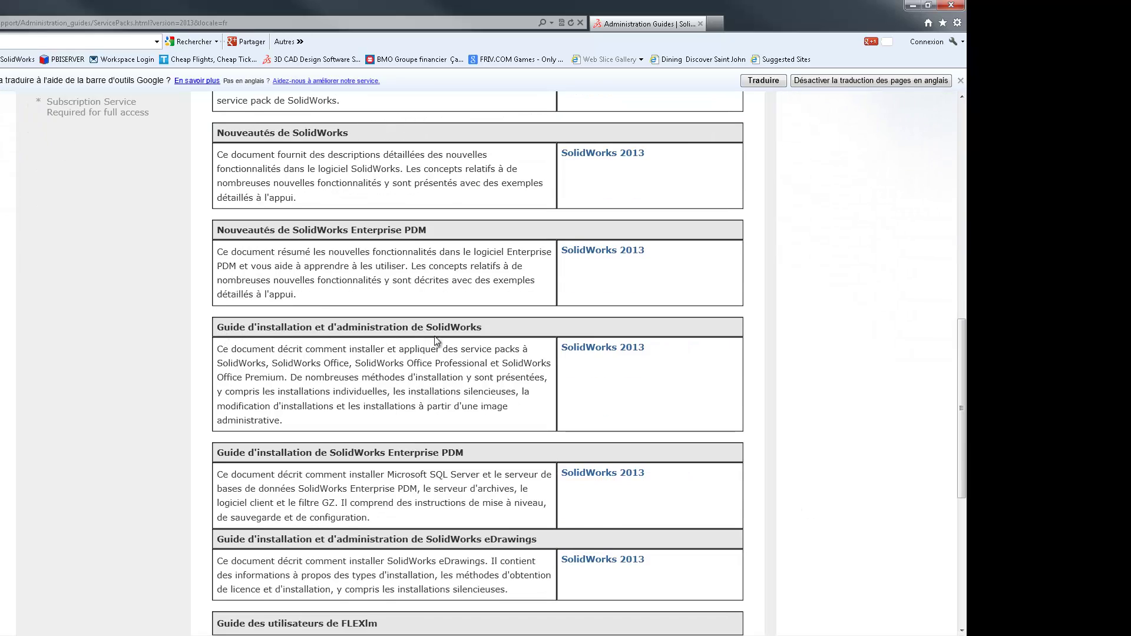
pyautogui.click(608, 348)
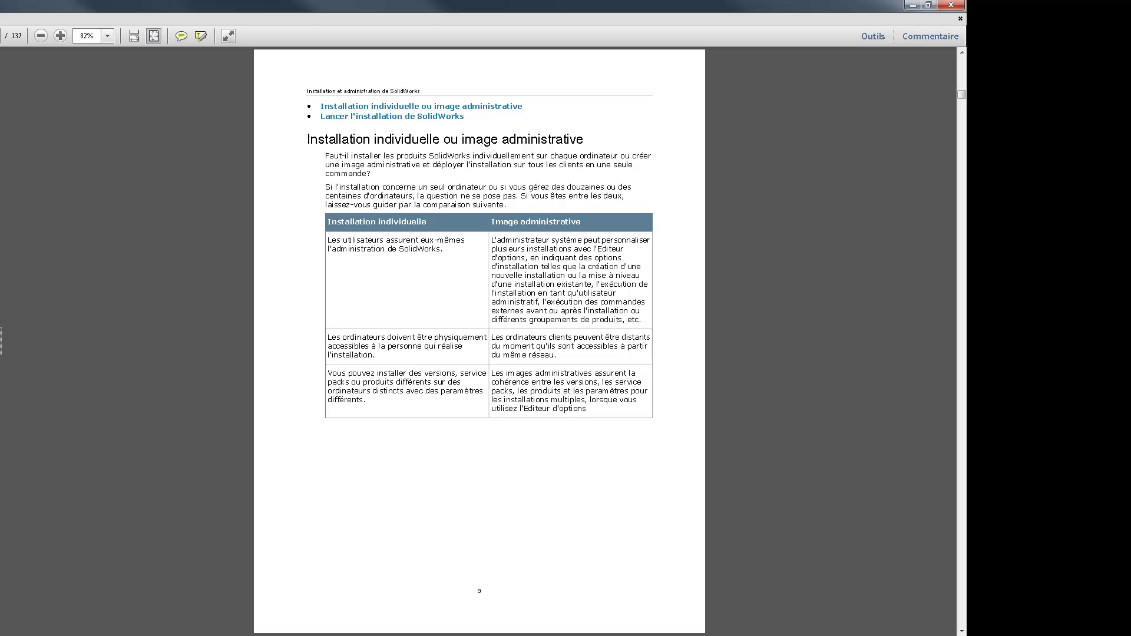
# Return to the installation manager and open the finished administrative image for customization in the Option Editor
pyautogui.press('Return')
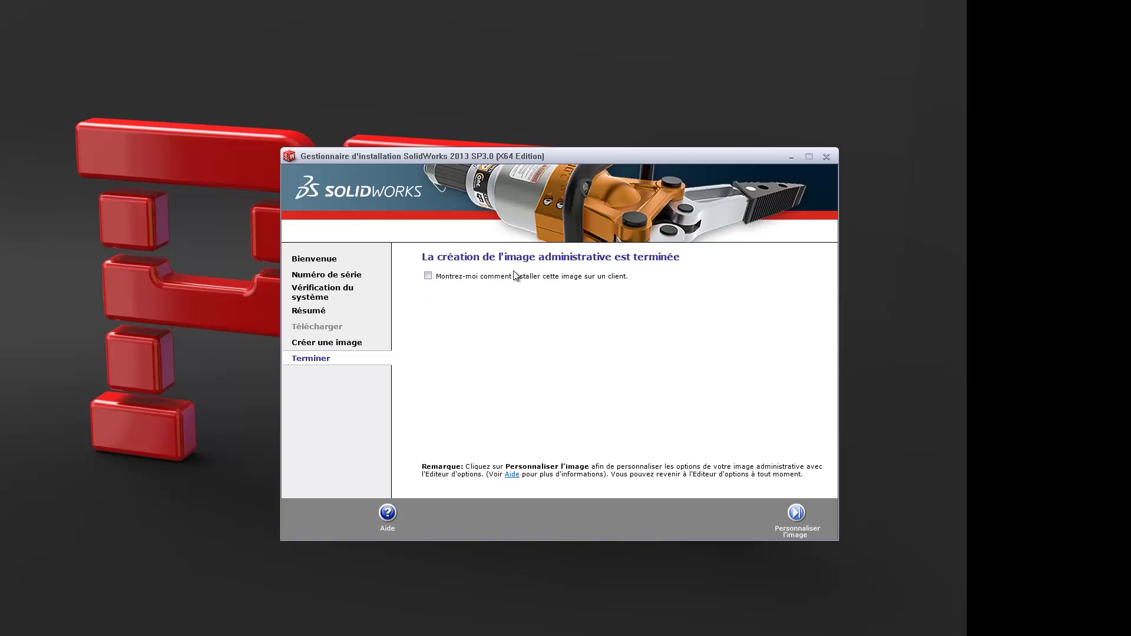
pyautogui.click(428, 276)
pyautogui.click(797, 514)
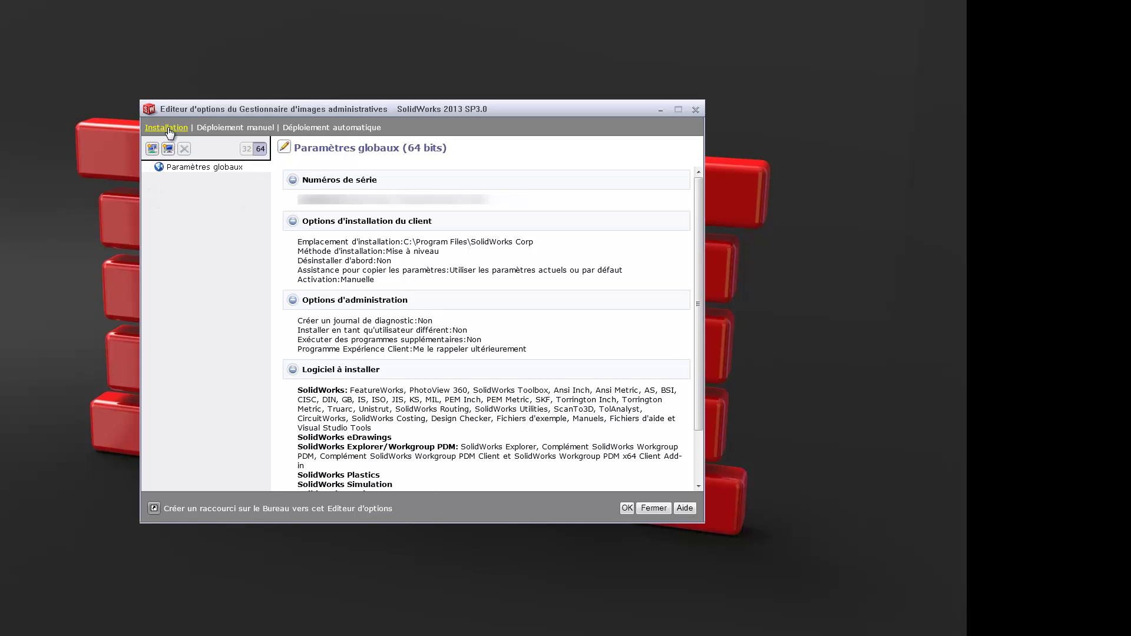
# Review the manual and automatic deployment settings of the image, and return to the installation settings
pyautogui.click(239, 131)
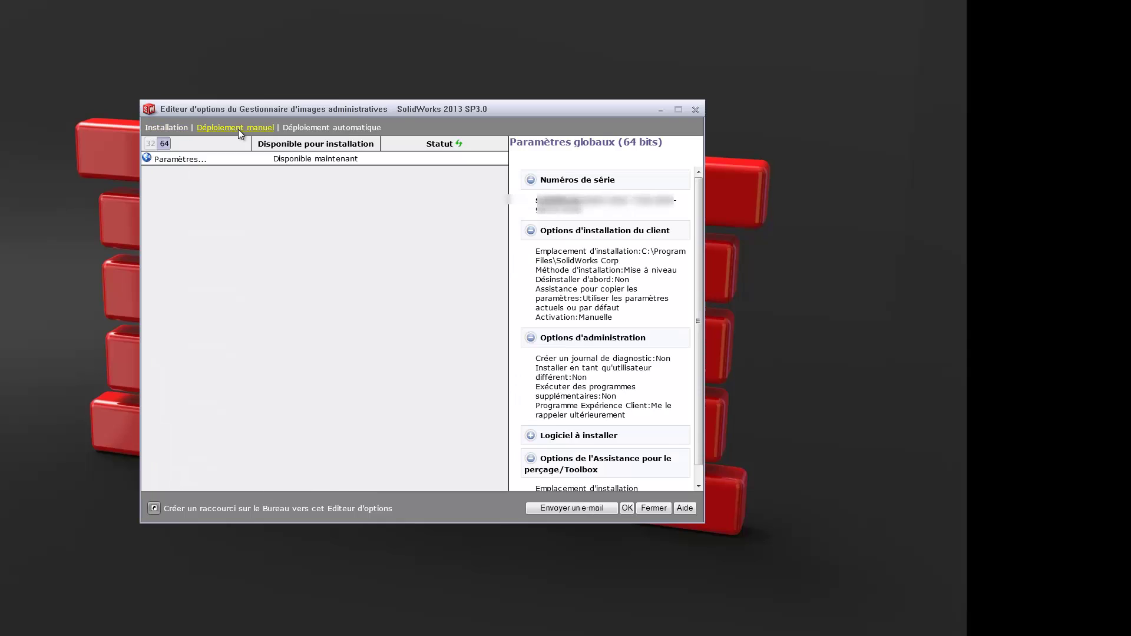
pyautogui.click(337, 129)
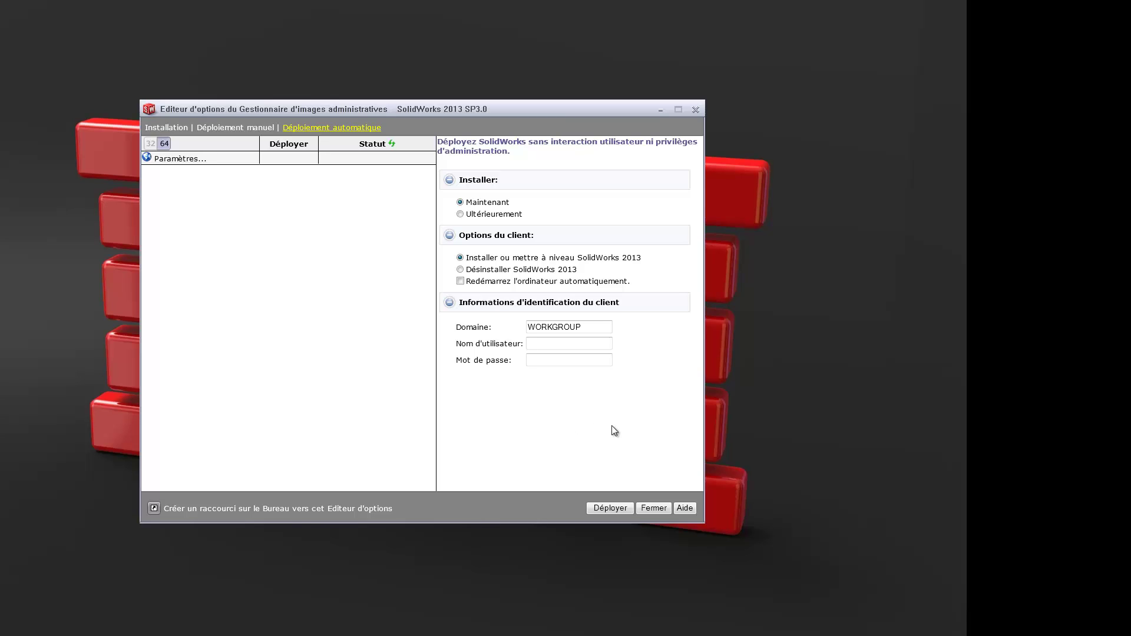
pyautogui.click(158, 130)
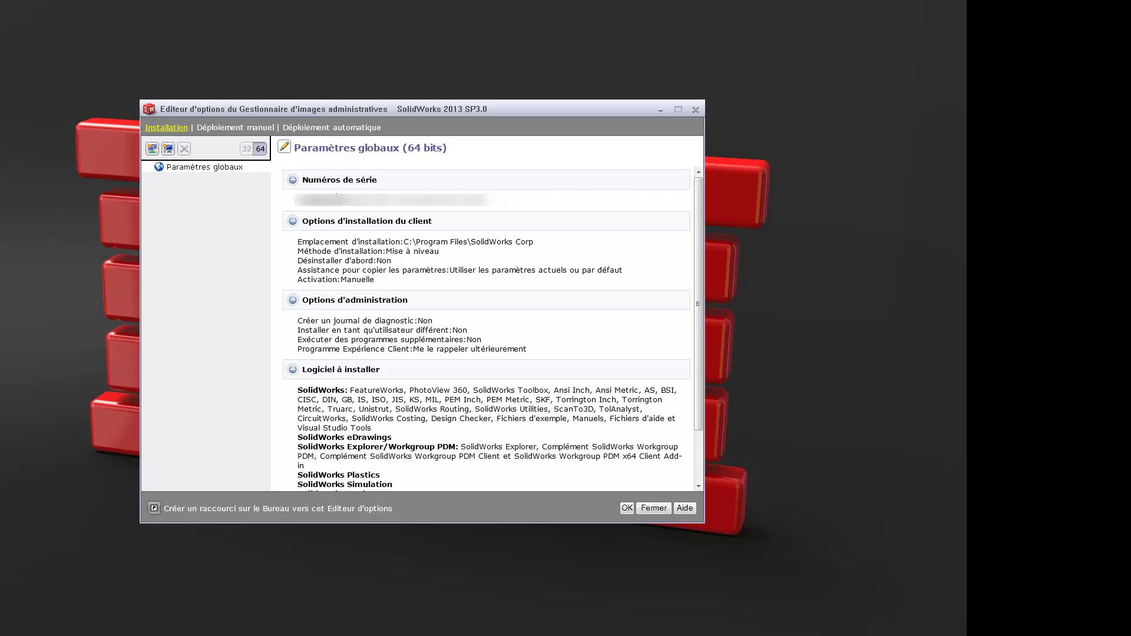
# Add a computer group named SolidWorks Prenium under the global settings
pyautogui.click(153, 149)
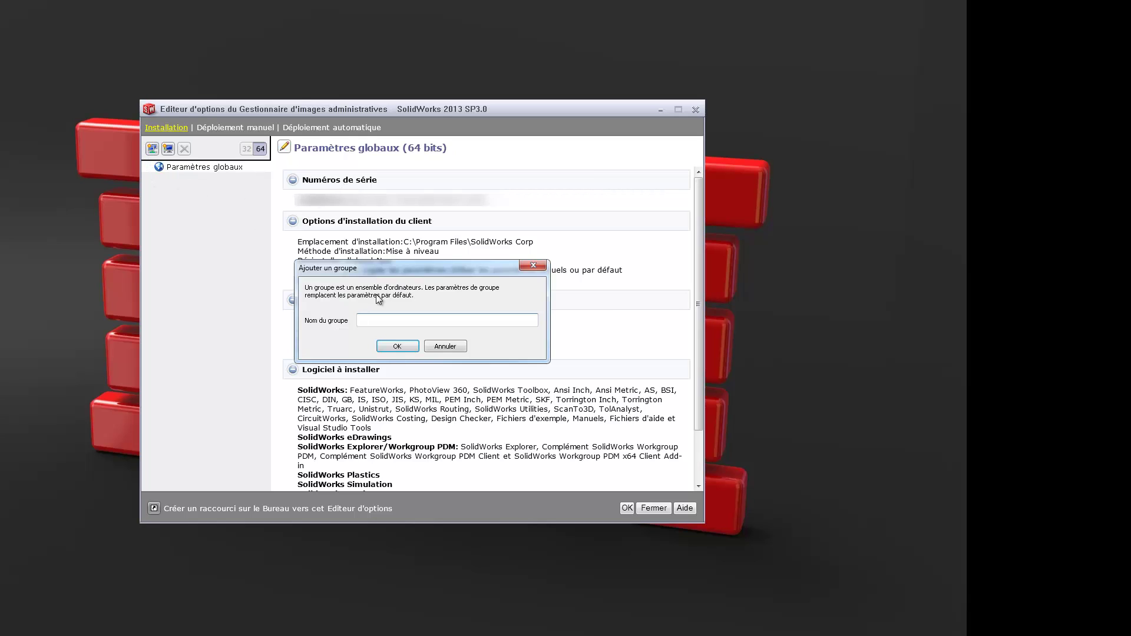
pyautogui.write('SolidWorks Preni')
pyautogui.click(412, 348)
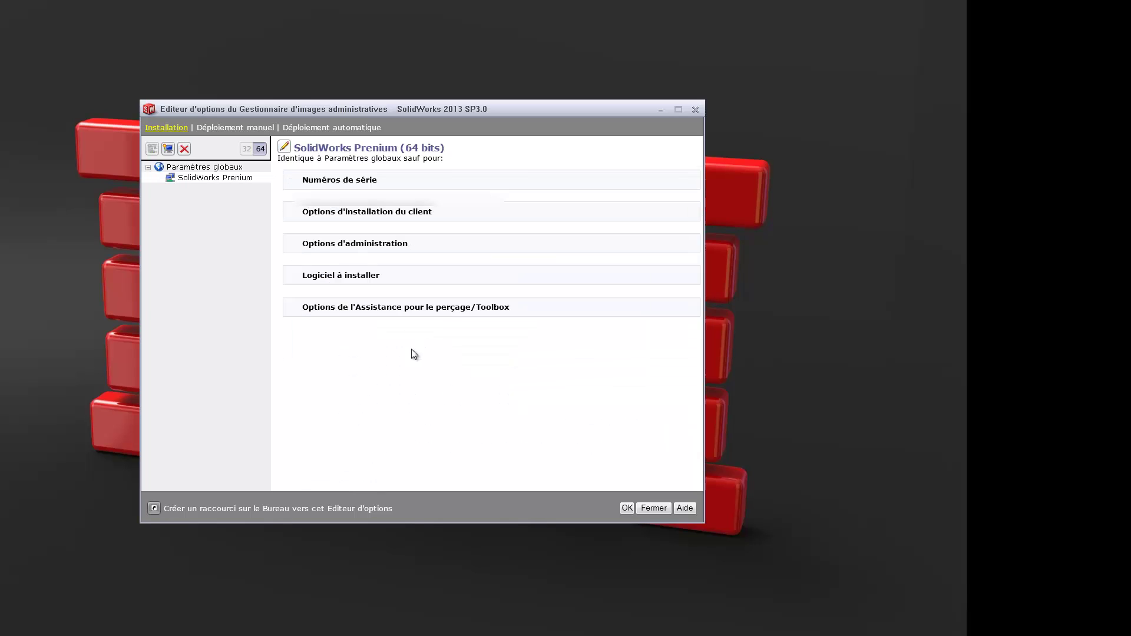
# Add a second computer group named SolidWorks Standard under the global settings
pyautogui.click(183, 170)
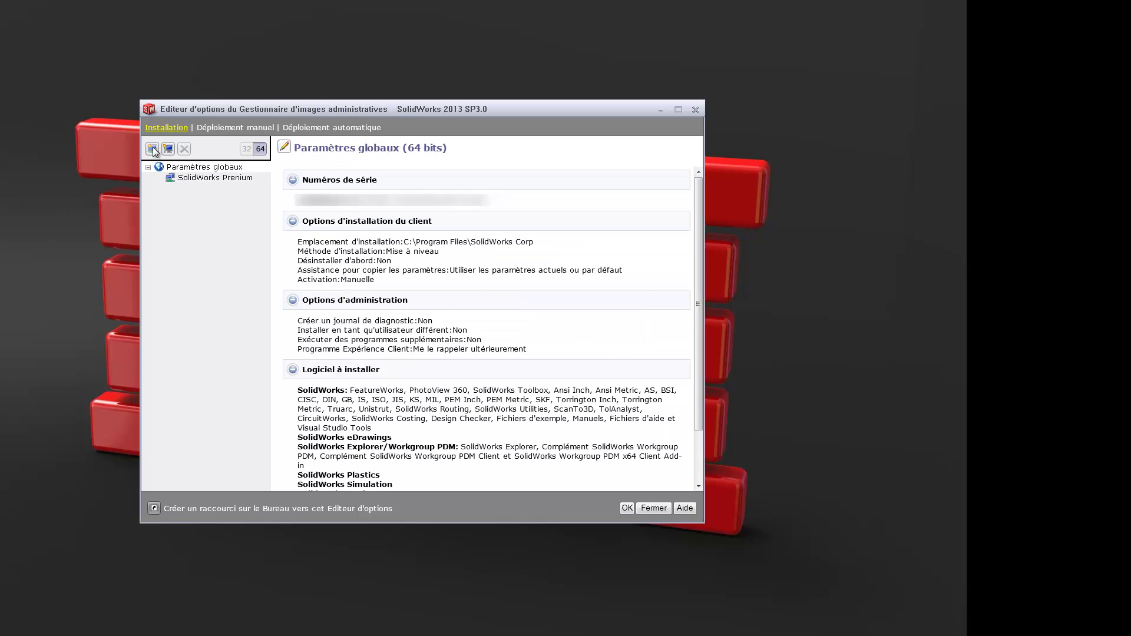
pyautogui.click(152, 148)
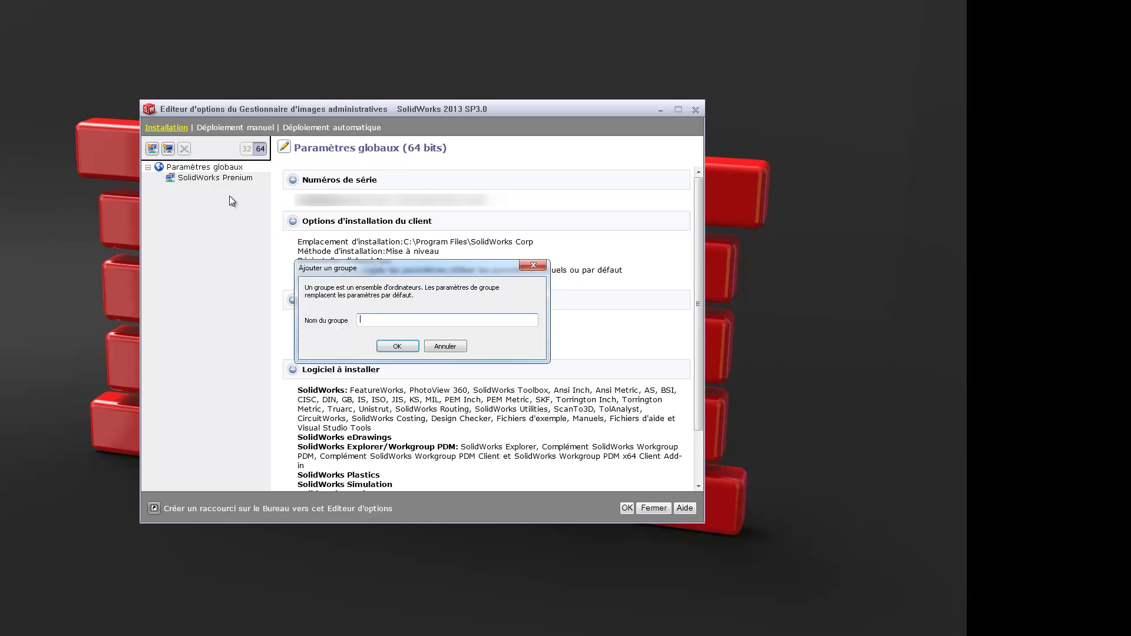
pyautogui.write('SolidWorks Standard')
pyautogui.click(401, 347)
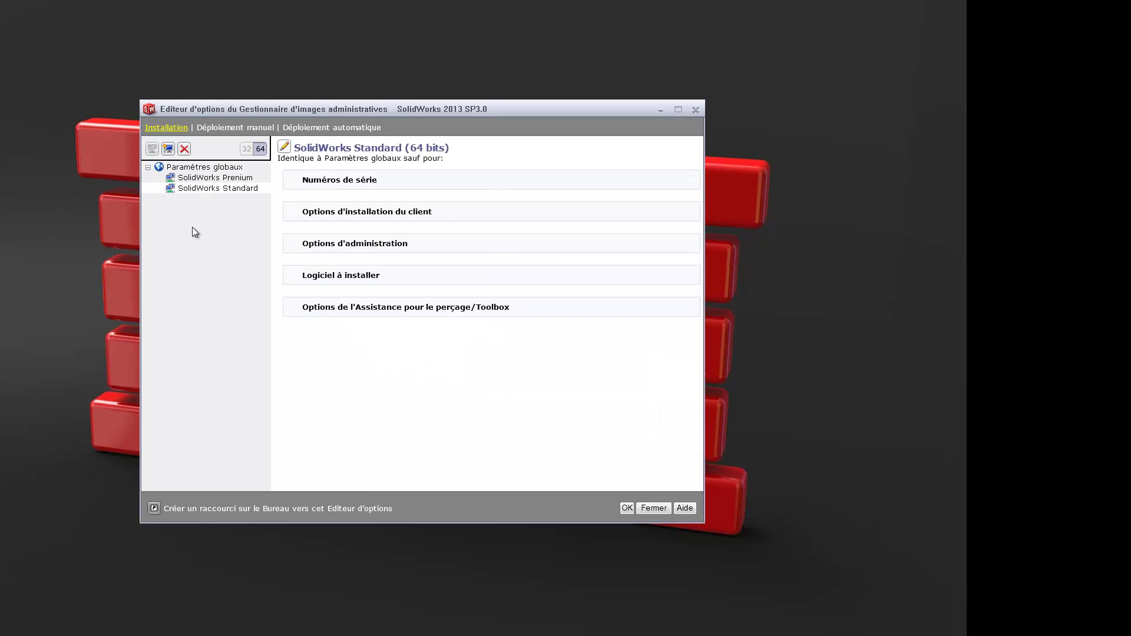
# Try to add the MYBOOKLIVE computer from WORKGROUP to the SolidWorks Prenium group using the multiple-computer selection
pyautogui.click(195, 178)
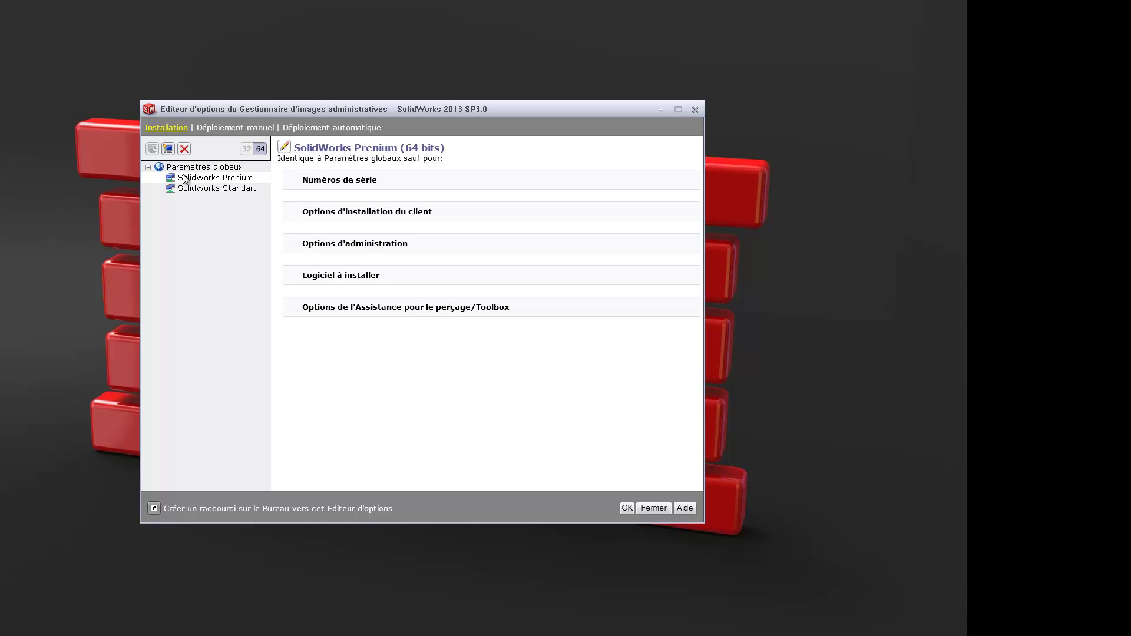
pyautogui.click(168, 149)
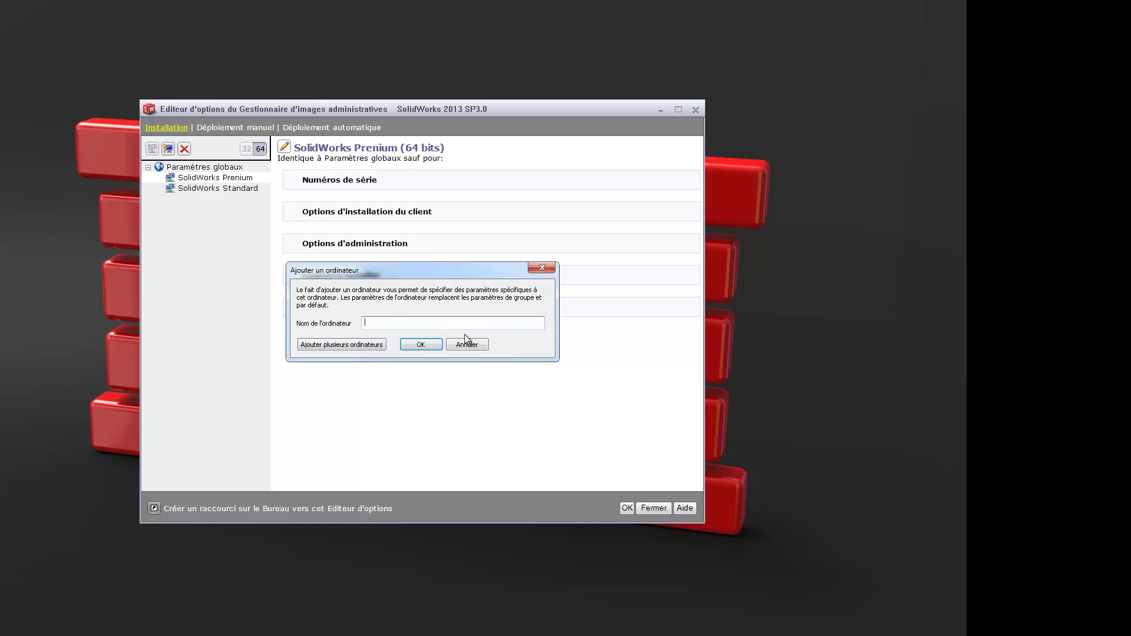
pyautogui.click(340, 345)
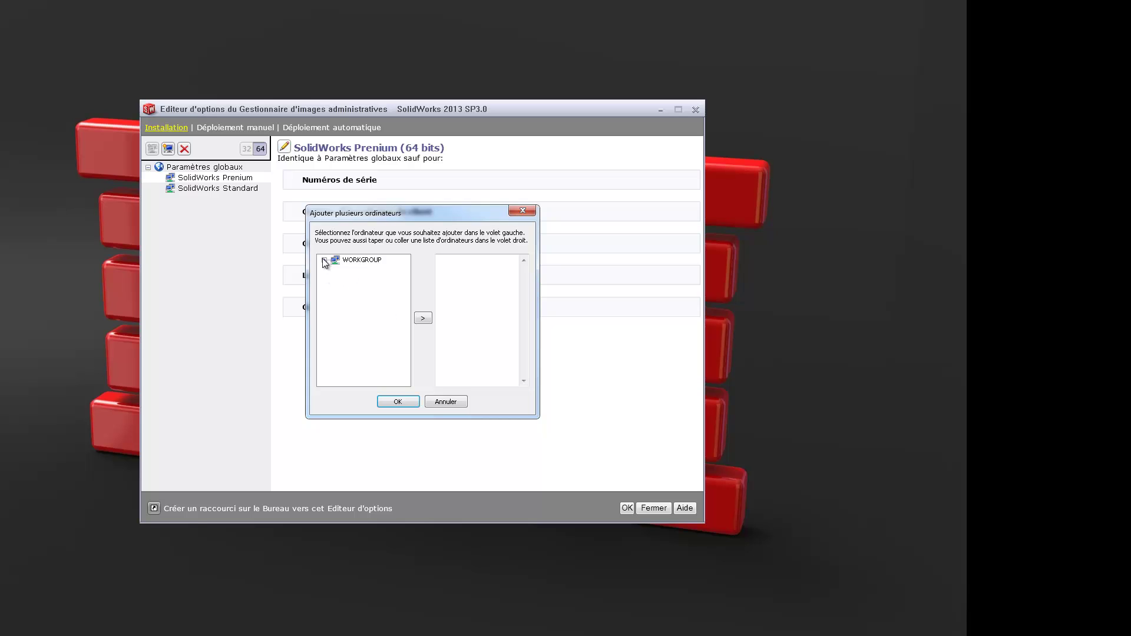
pyautogui.click(324, 260)
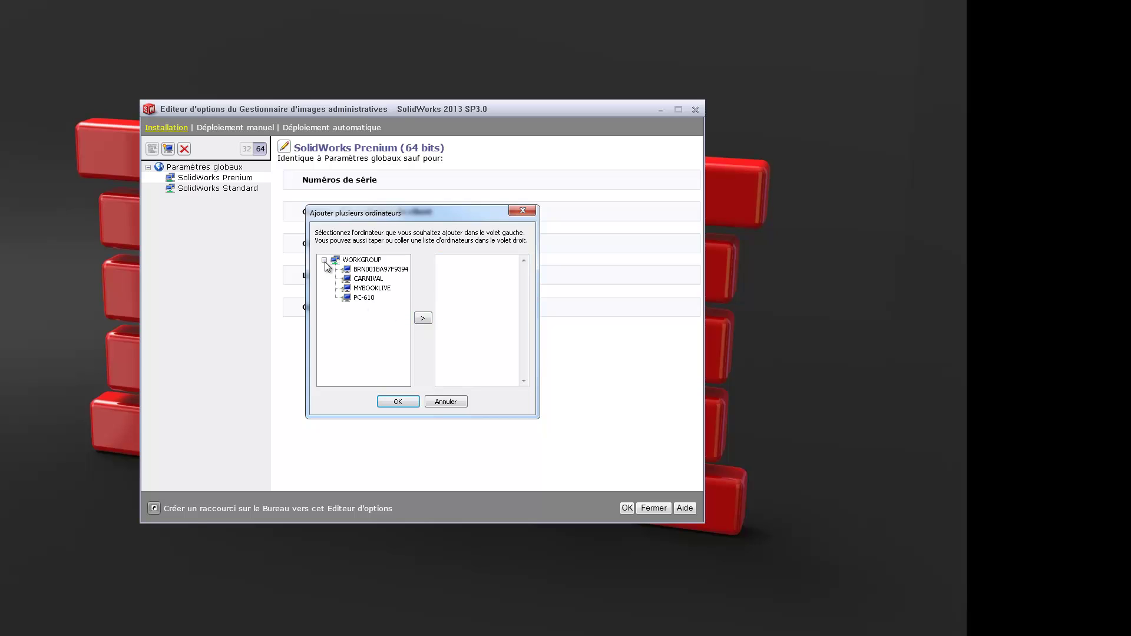
pyautogui.click(364, 289)
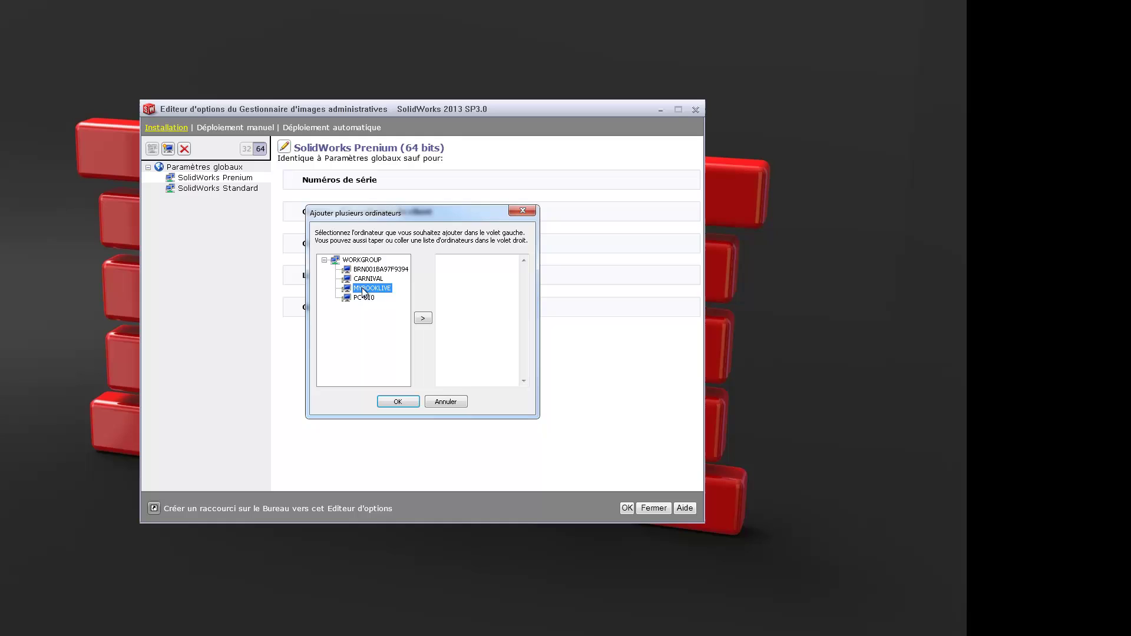
pyautogui.click(423, 318)
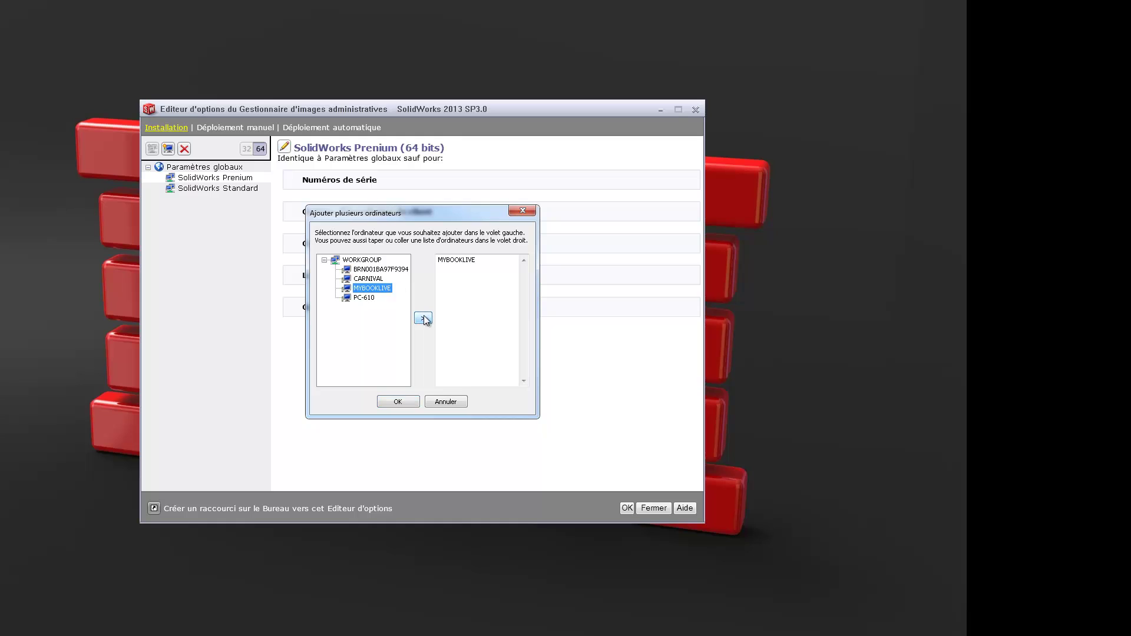
pyautogui.click(448, 260)
pyautogui.doubleClick(484, 263)
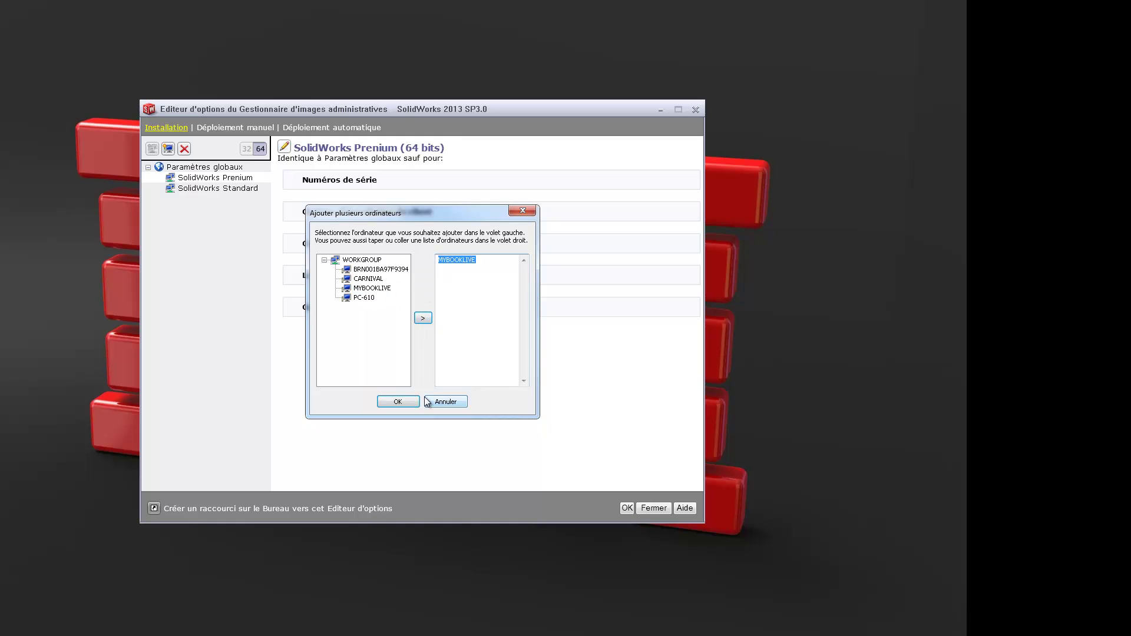
pyautogui.press('Delete')
pyautogui.click(445, 401)
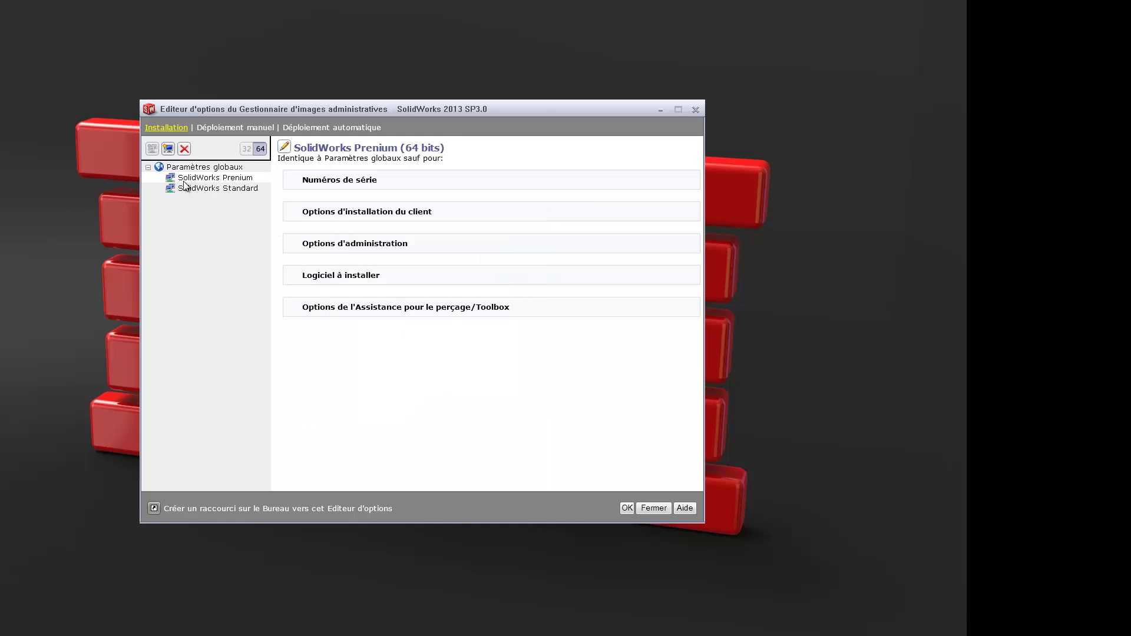
# Add a computer named pc-001 to the SolidWorks Prenium group
pyautogui.click(169, 150)
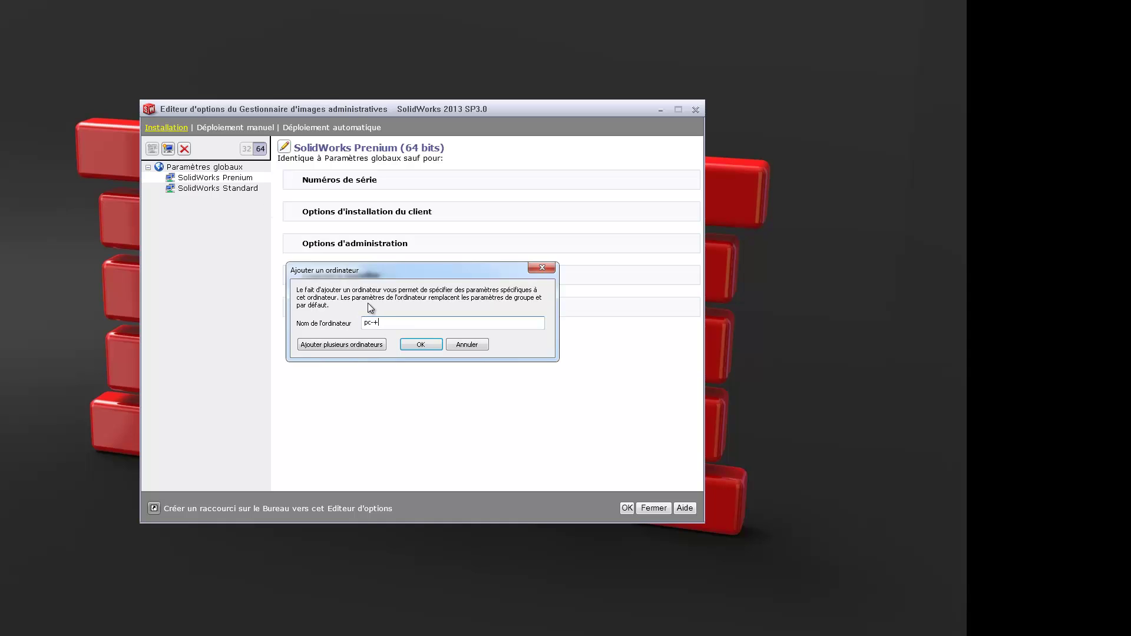
pyautogui.write('pc-+')
pyautogui.press('BackSpace')
pyautogui.write('001')
pyautogui.click(422, 345)
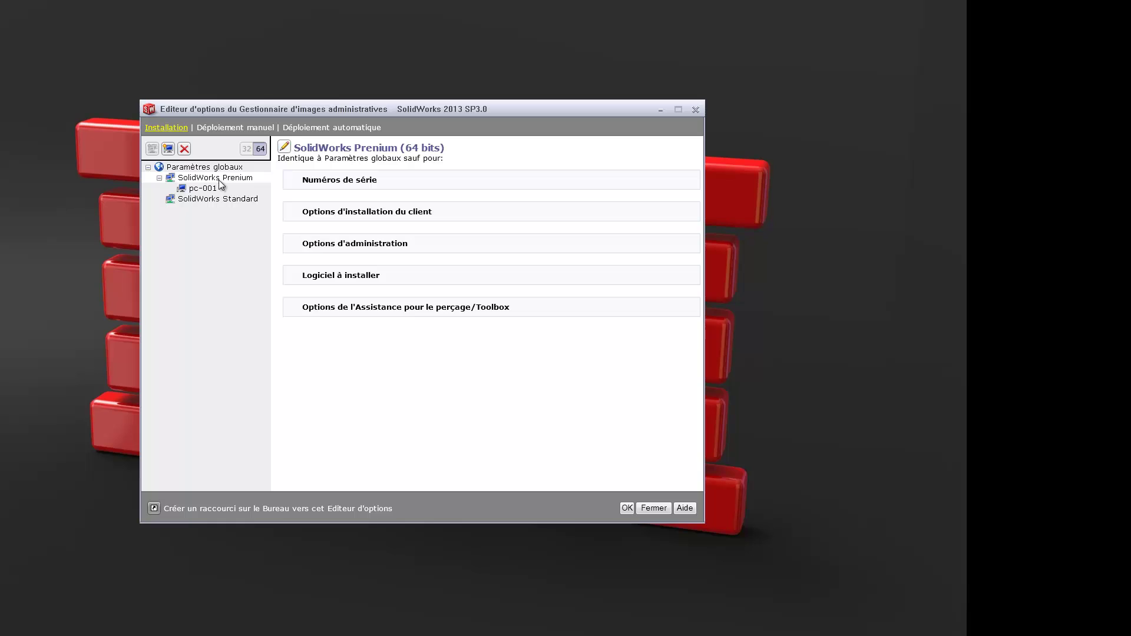
# Open the SolidWorks Prenium group's settings for editing and examine the editable options at global, group and pc-001 level
pyautogui.click(285, 148)
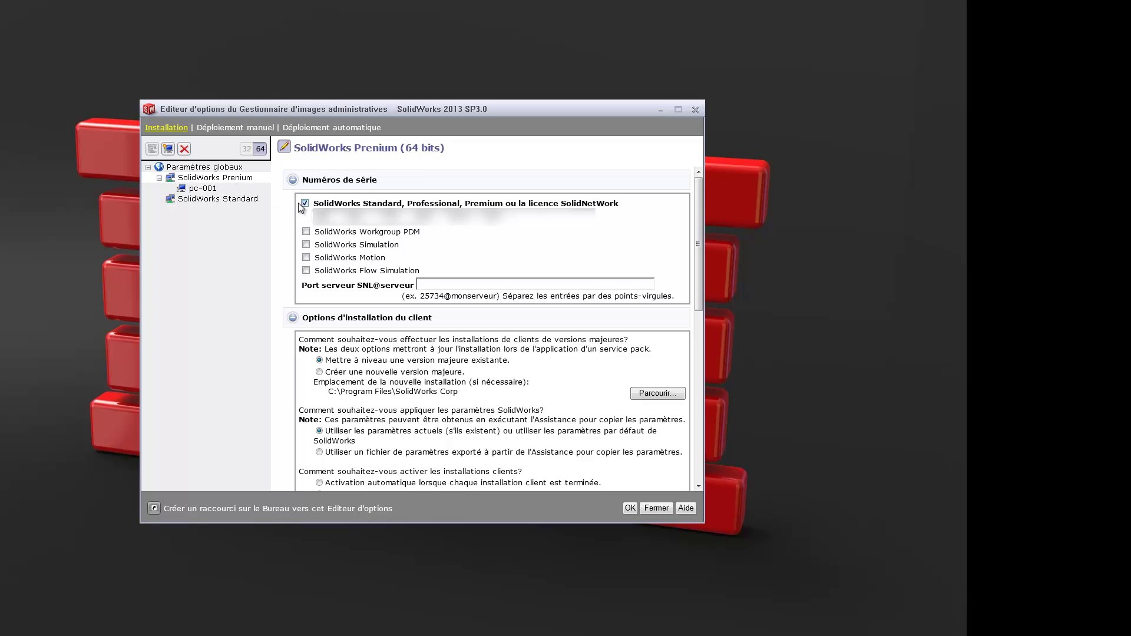
pyautogui.doubleClick(210, 168)
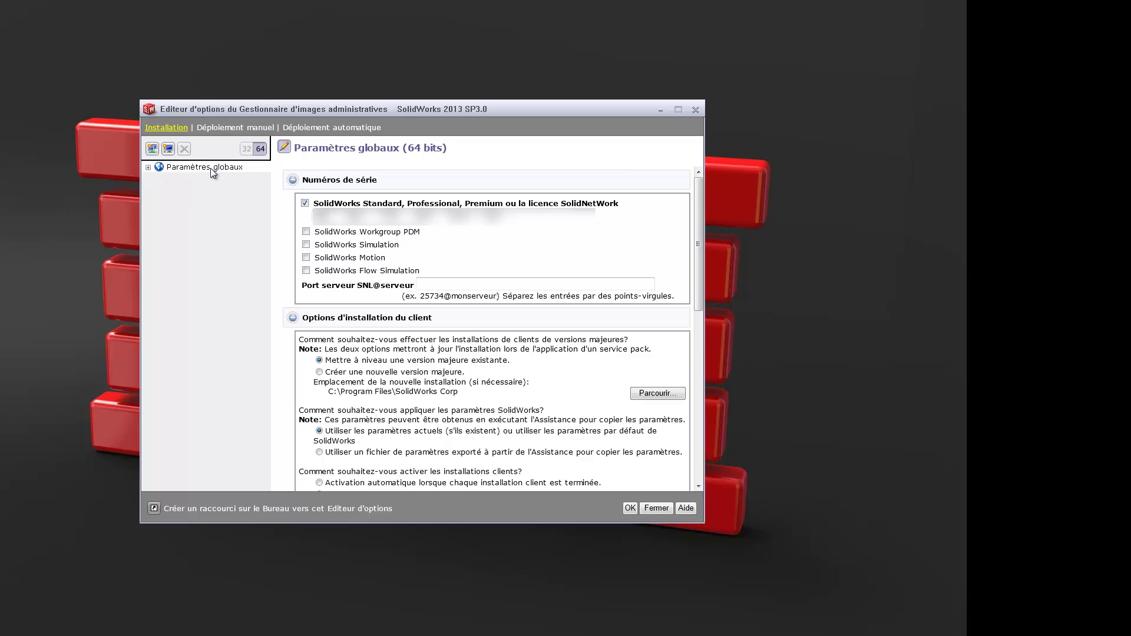
pyautogui.click(148, 167)
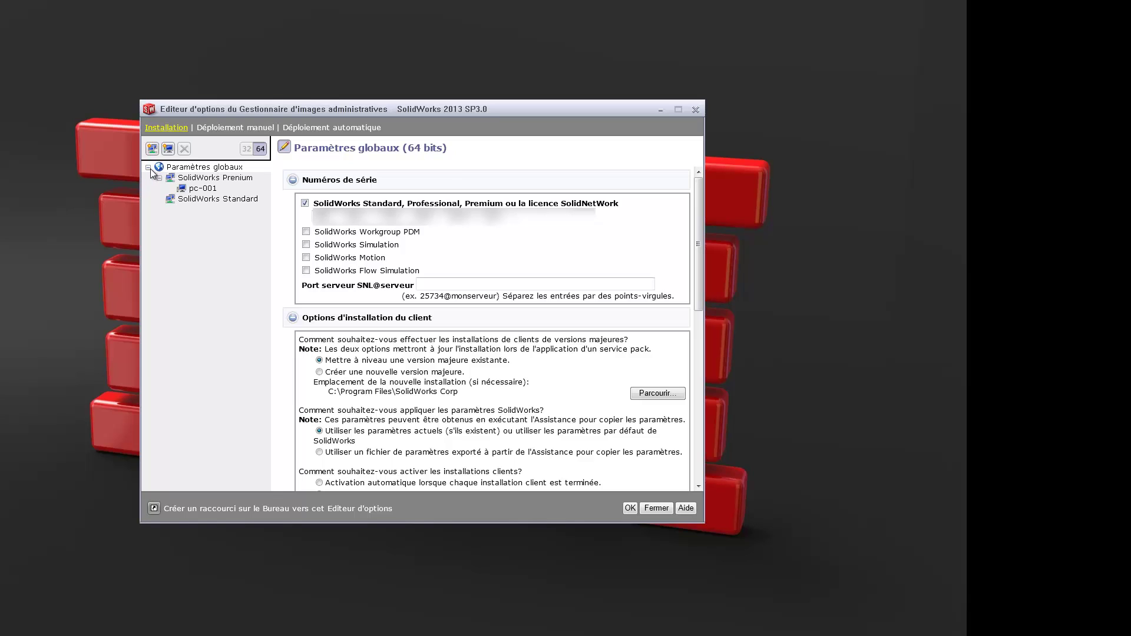
pyautogui.click(215, 176)
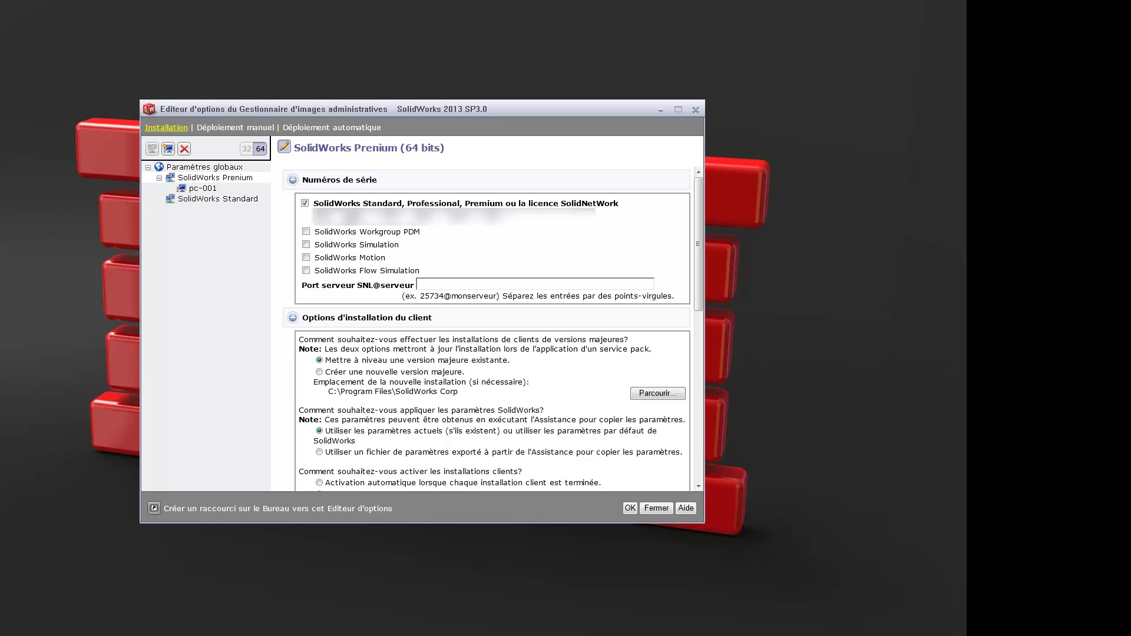
pyautogui.click(207, 189)
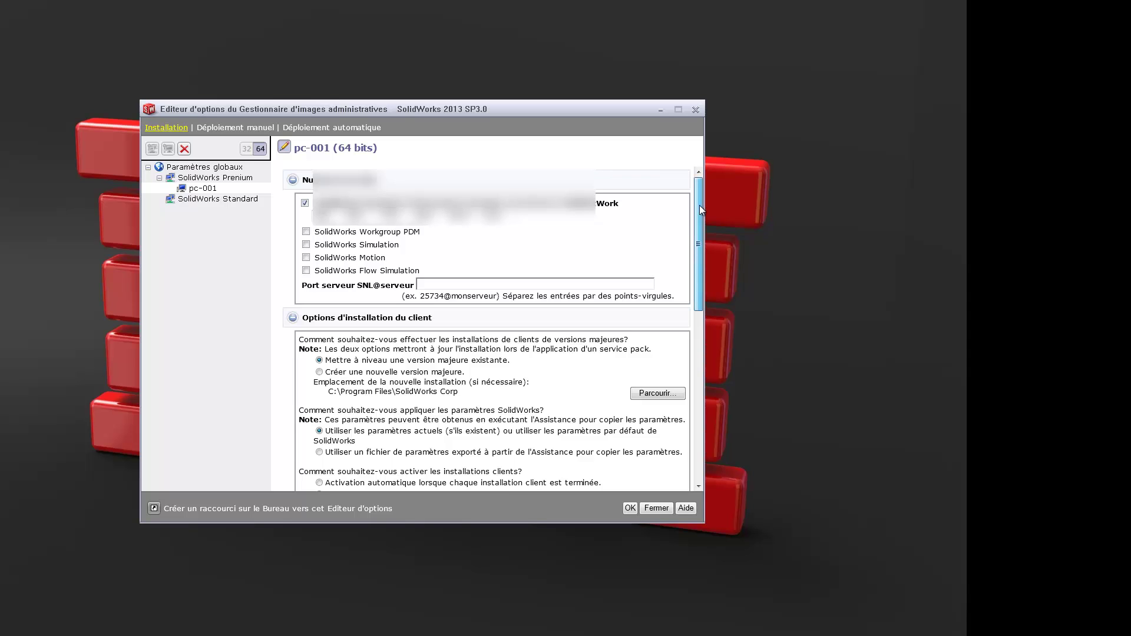
# Set pc-001 to create a new major version with custom uninstallation of the previous version, including registry entries and data files and folders
pyautogui.moveTo(700, 207)
pyautogui.mouseDown()
pyautogui.moveTo(707, 246)
pyautogui.moveTo(707, 202)
pyautogui.mouseUp()
pyautogui.click(293, 180)
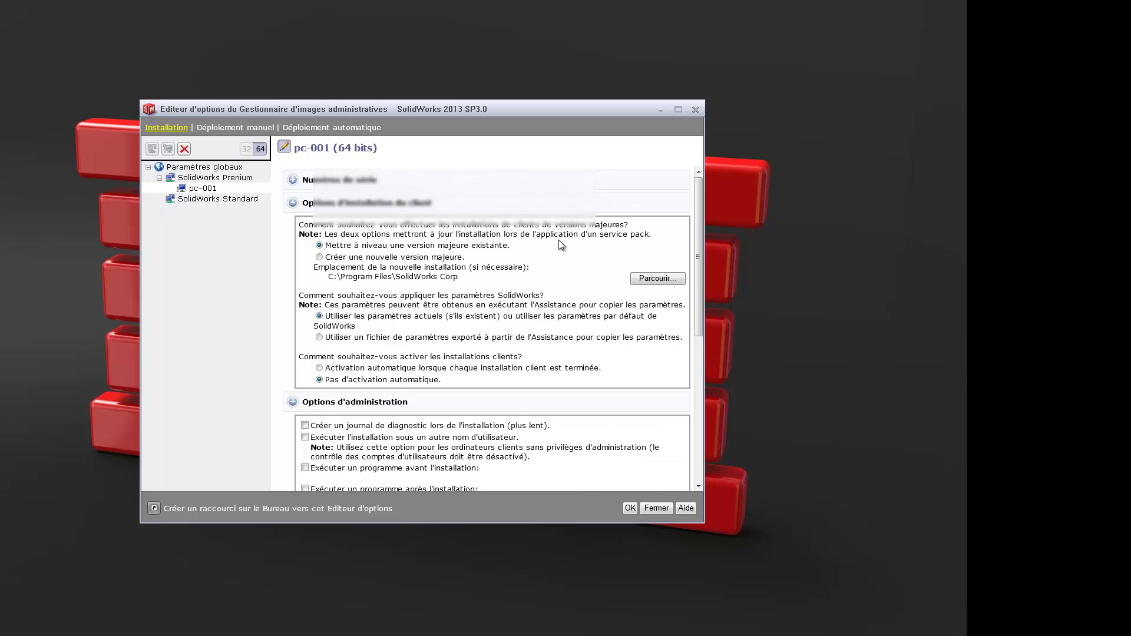
pyautogui.moveTo(700, 200); pyautogui.dragTo(701, 211)
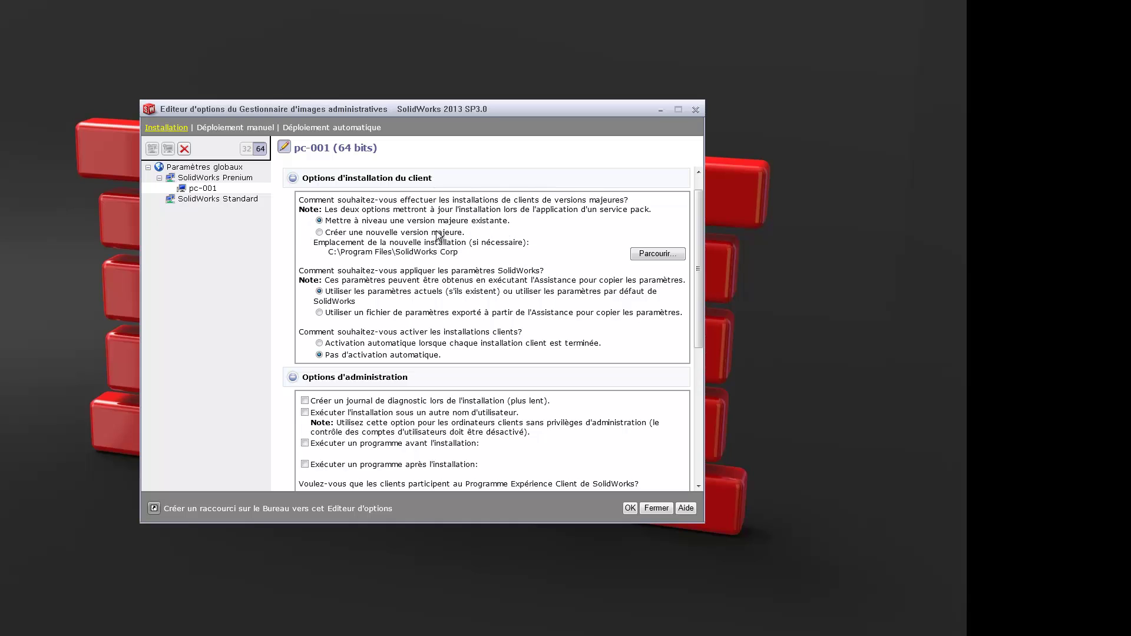
pyautogui.click(319, 233)
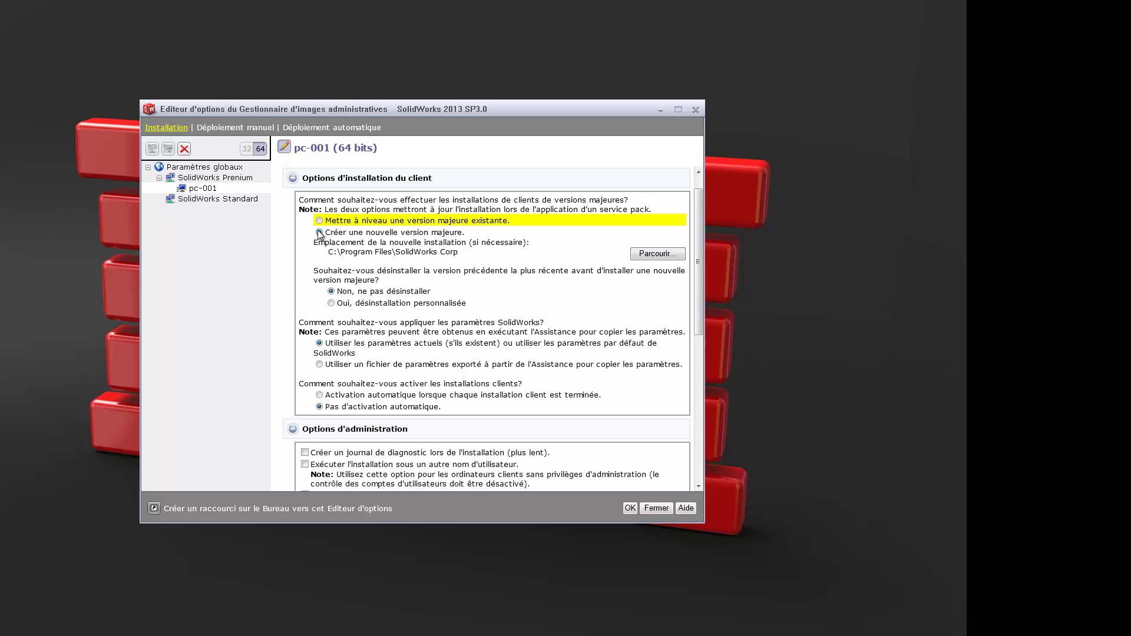
pyautogui.click(331, 303)
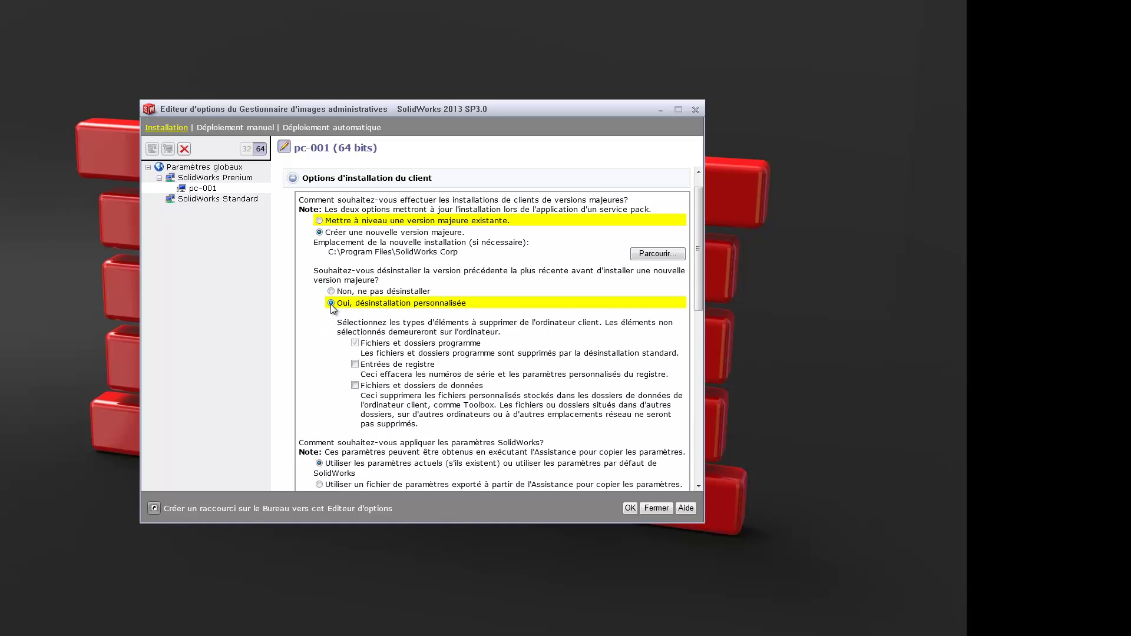
pyautogui.click(357, 365)
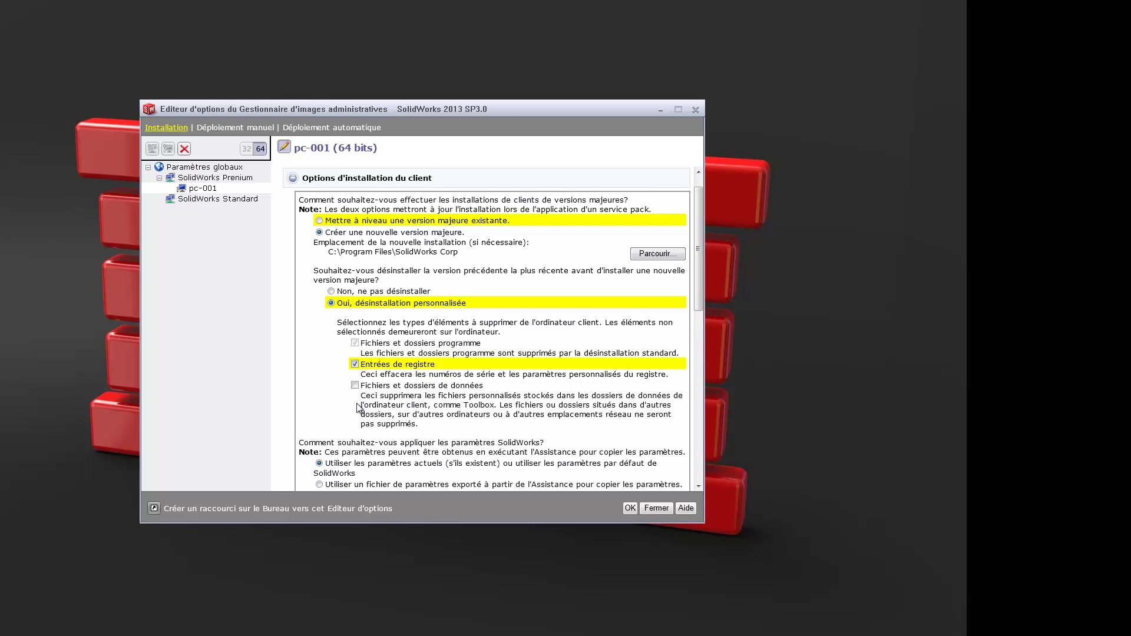
pyautogui.click(356, 385)
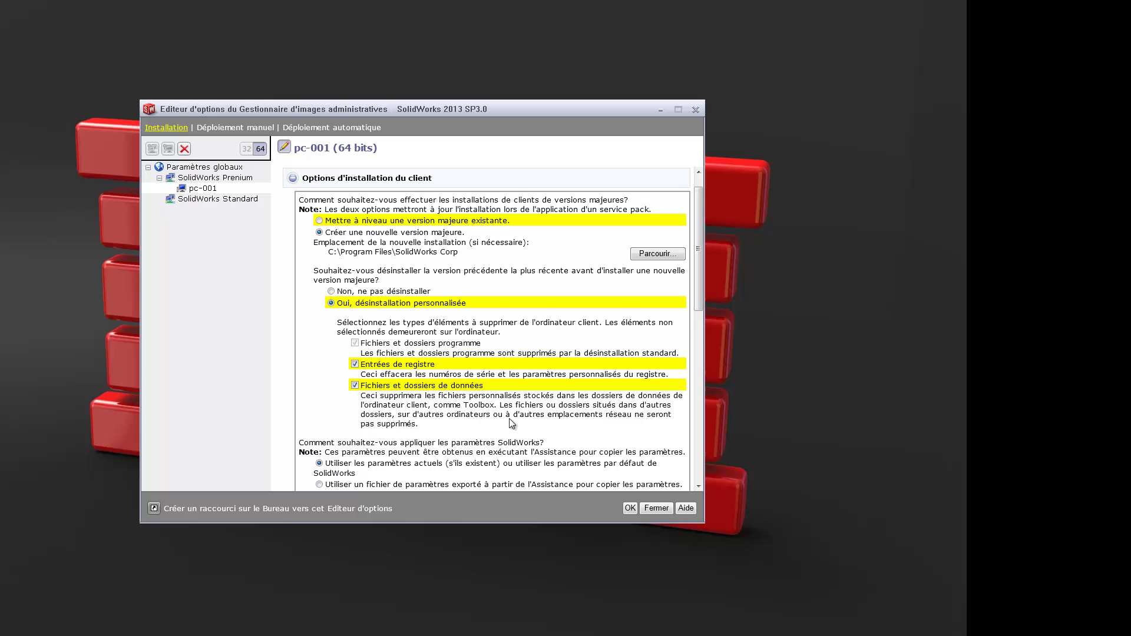
# Set pc-001 to apply SolidWorks settings from a file exported with the Copy Settings Wizard
pyautogui.scroll(-3, 514, 423)
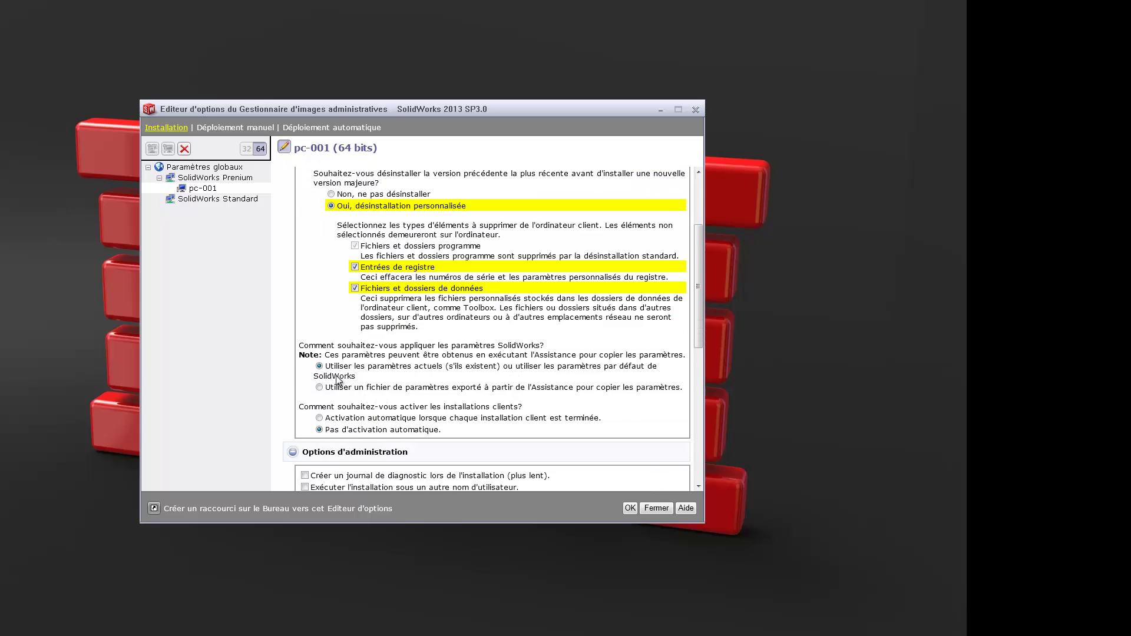
pyautogui.scroll(3, 470, 269)
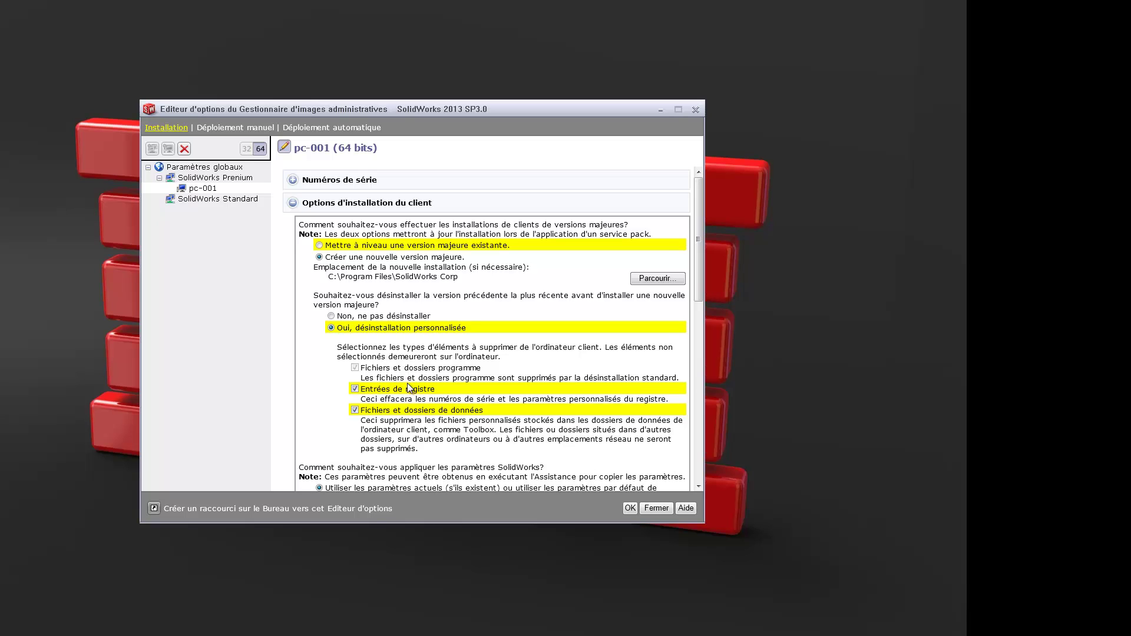
pyautogui.scroll(-5, 395, 366)
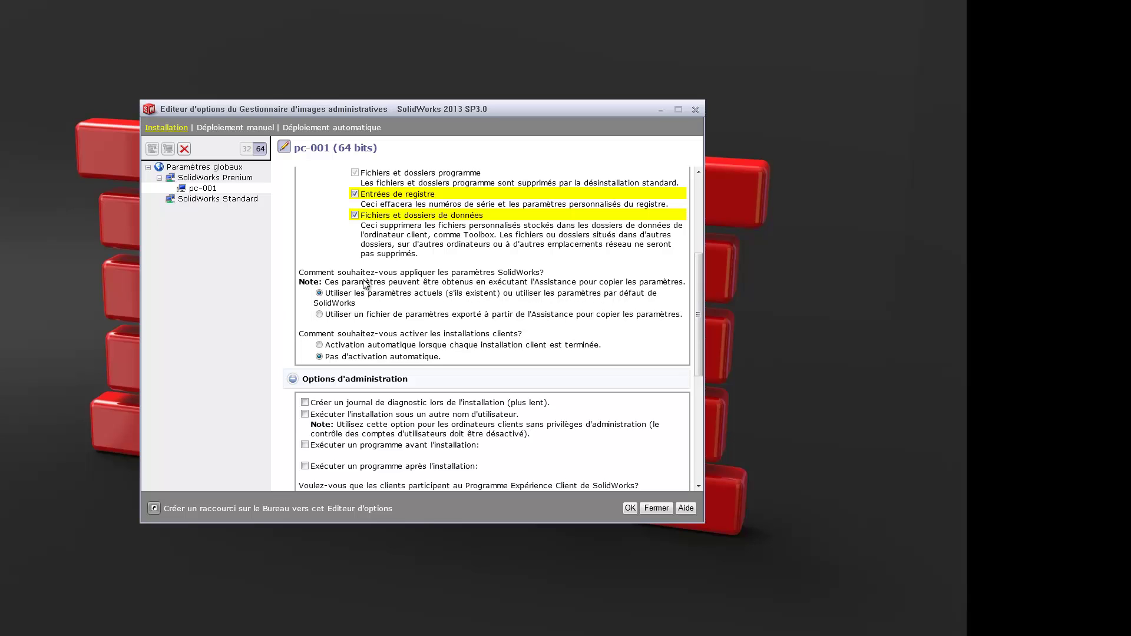
pyautogui.click(320, 314)
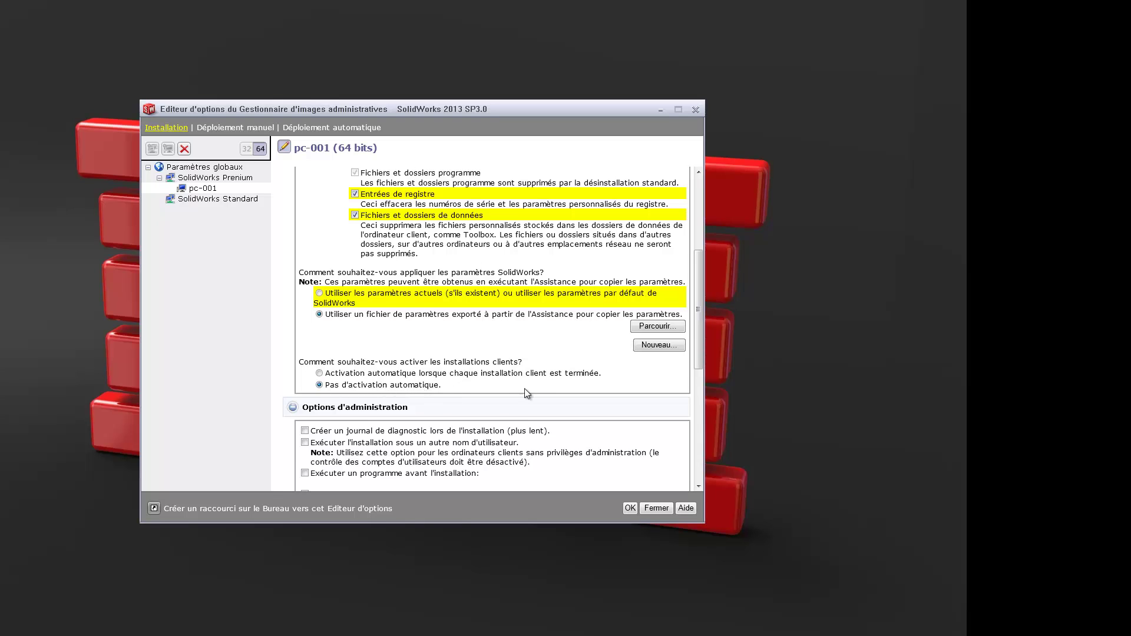
# For pc-001, enable running the installation under another user name and choose to participate in the SolidWorks Customer Experience Program
pyautogui.scroll(-3, 531, 392)
pyautogui.scroll(-3, 547, 391)
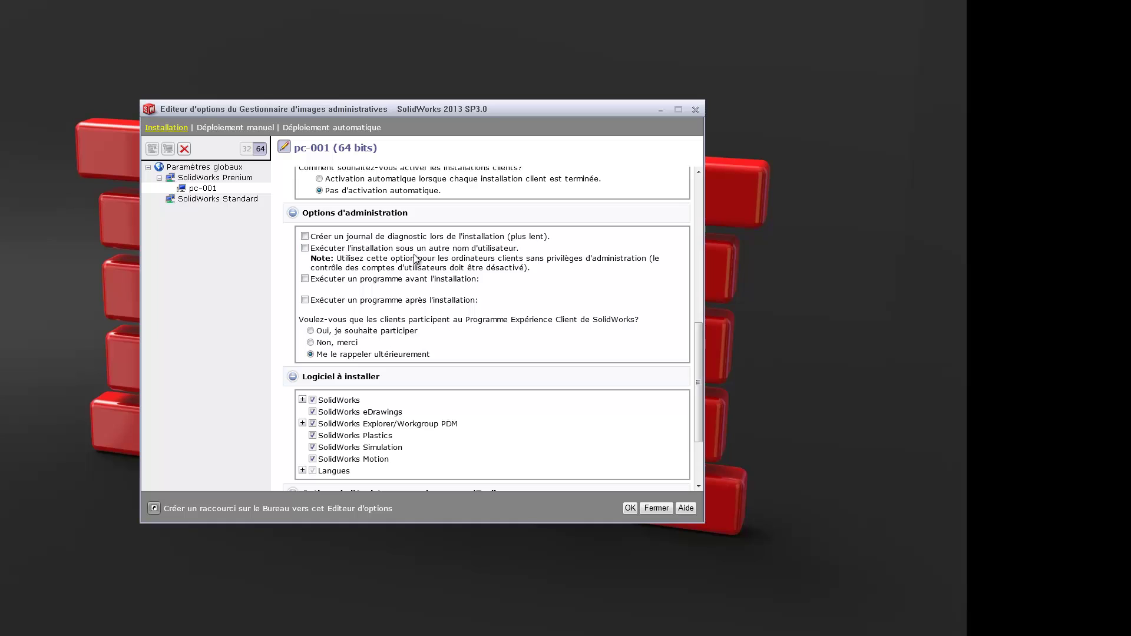
pyautogui.click(304, 250)
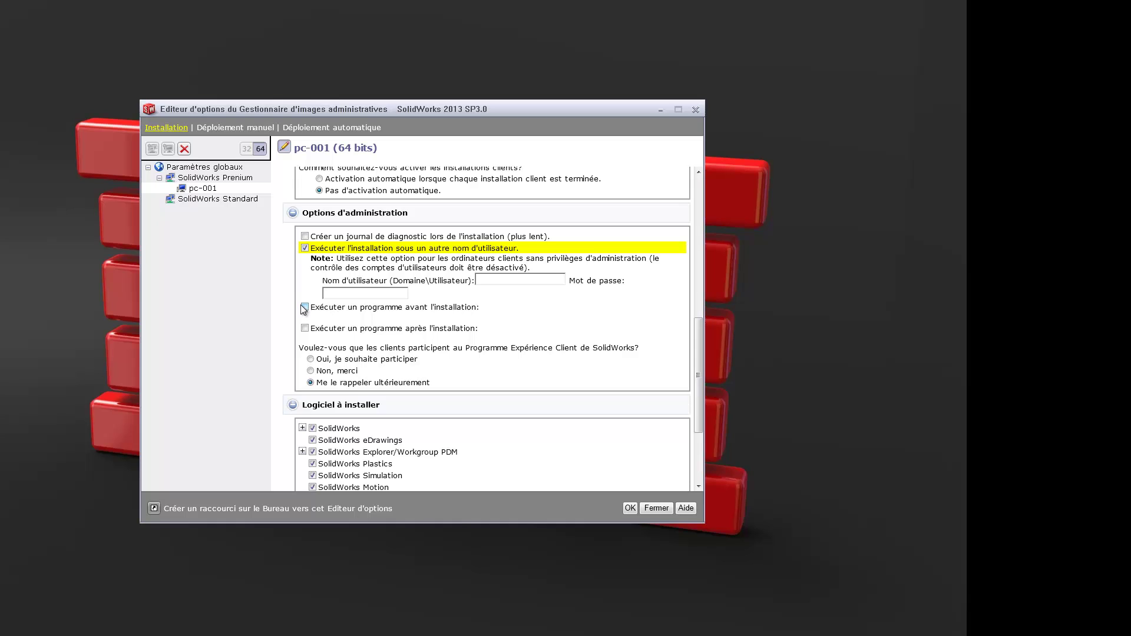
pyautogui.click(312, 371)
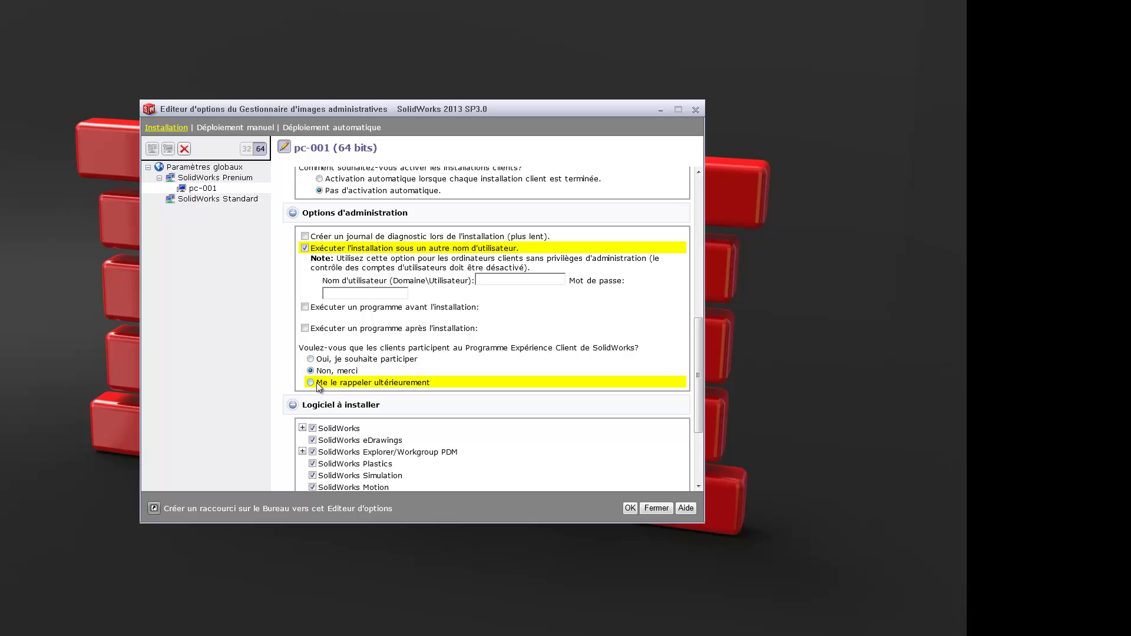
pyautogui.click(311, 360)
# Expand the SolidWorks product in pc-001's software to install and examine its components
pyautogui.scroll(-1, 455, 370)
pyautogui.scroll(-1, 454, 366)
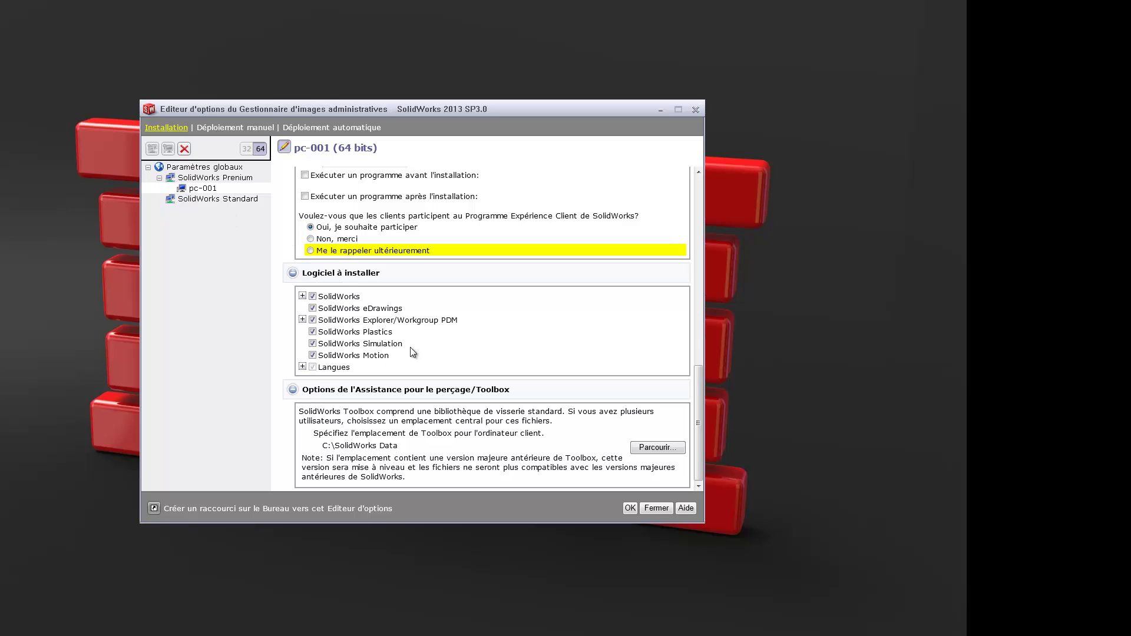
pyautogui.click(303, 296)
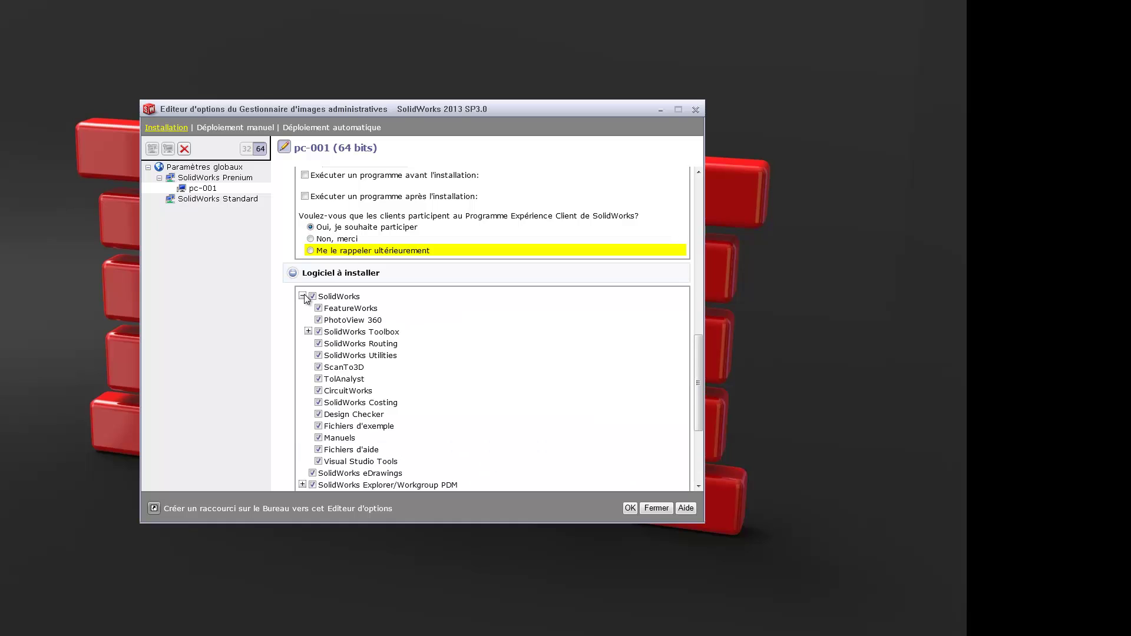
# Review the SolidWorks Standard group's installation options, software components and Toolbox location, and confirm the option editor settings
pyautogui.click(241, 200)
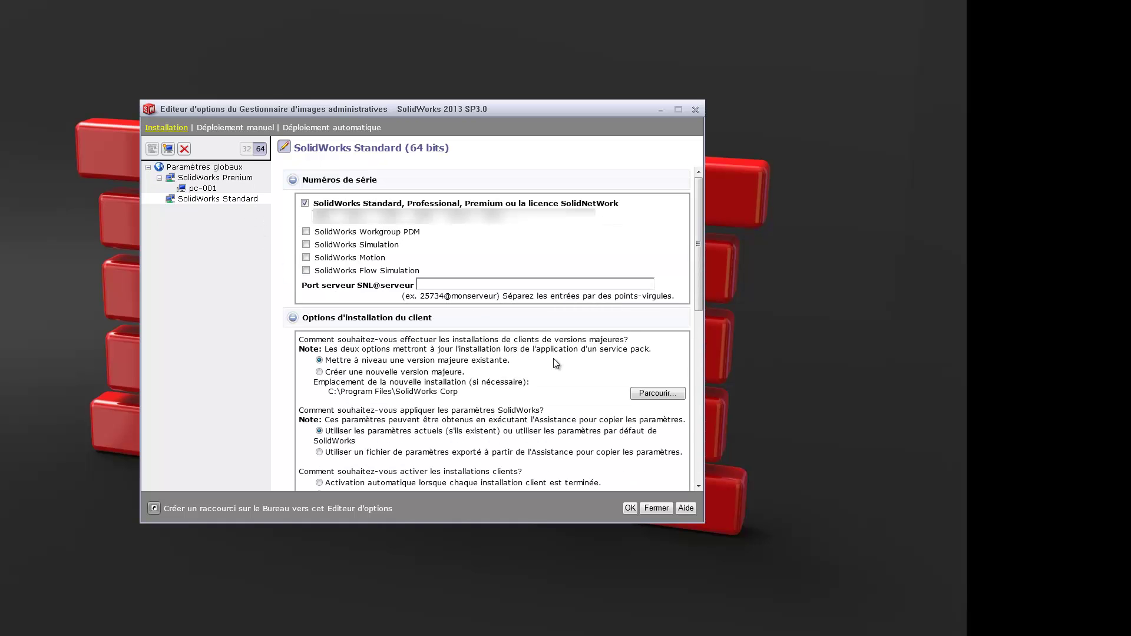
pyautogui.scroll(-4, 460, 345)
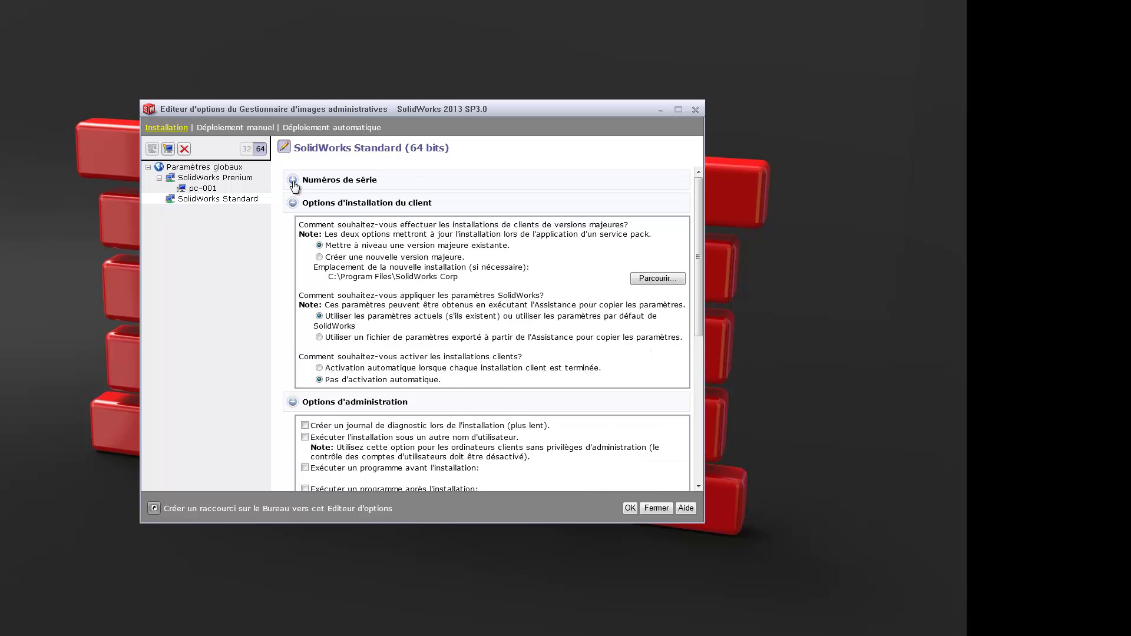
pyautogui.scroll(-8, 460, 344)
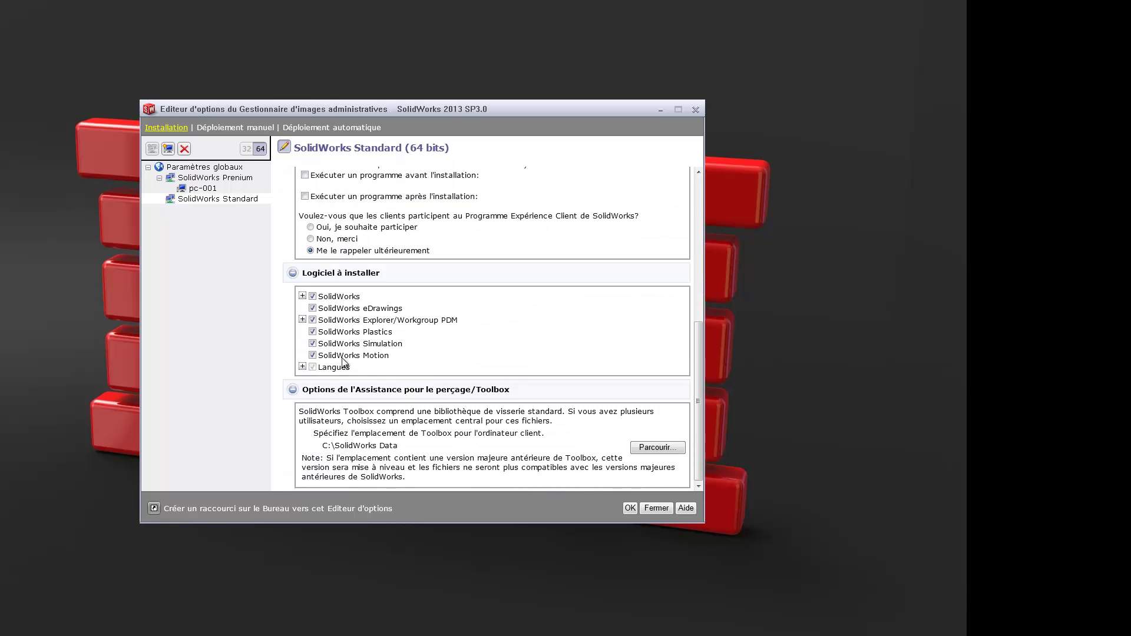
pyautogui.click(302, 296)
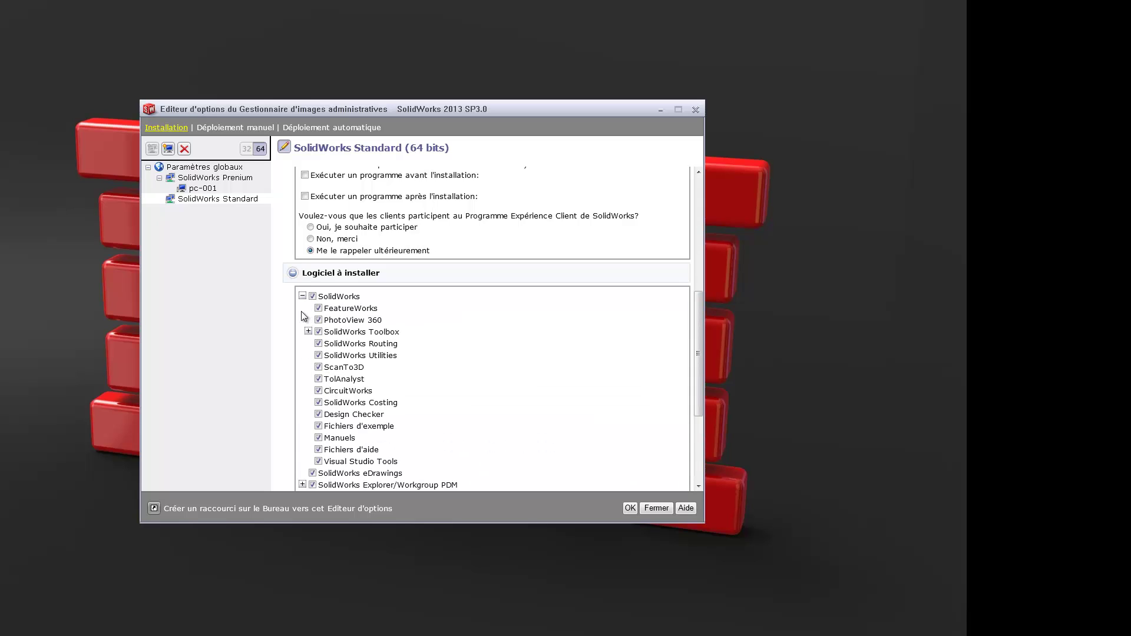
pyautogui.click(293, 274)
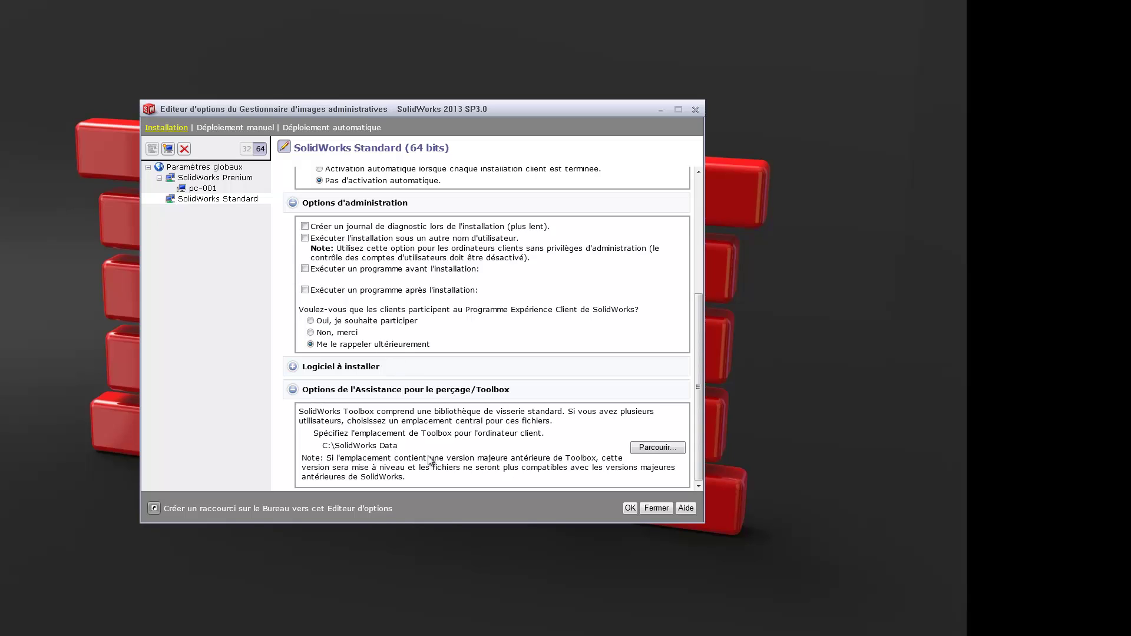
pyautogui.click(630, 508)
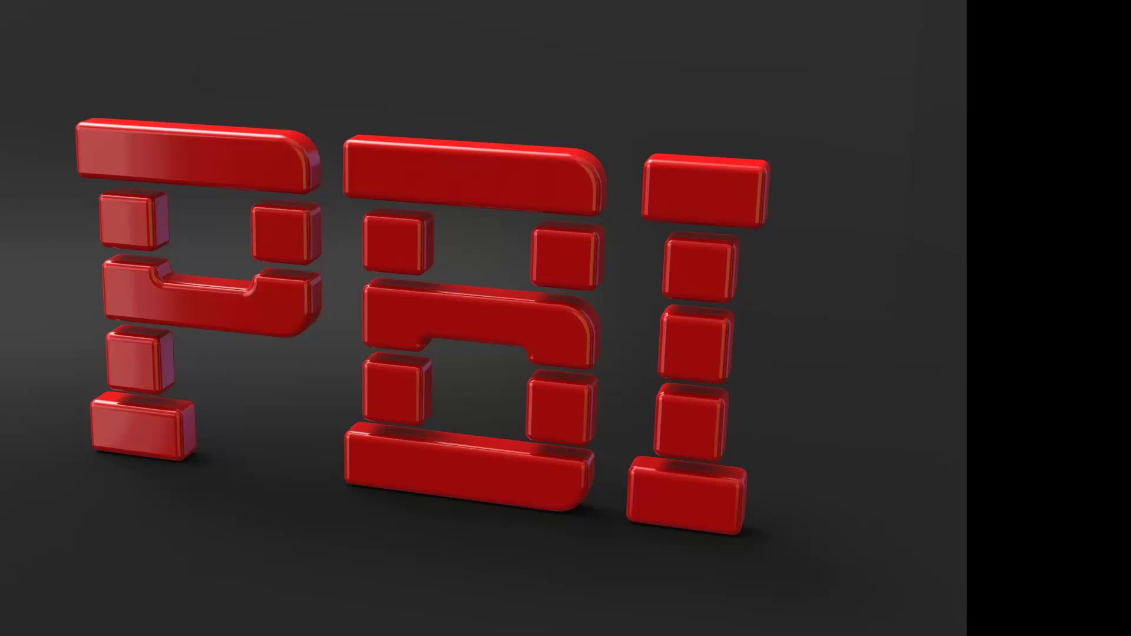
# Switch to Windows Explorer and open the folder C:\SolidWorks Admin\SolidWorks 2013 SP3.0
pyautogui.moveTo(966, 2); pyautogui.dragTo(443, 69)
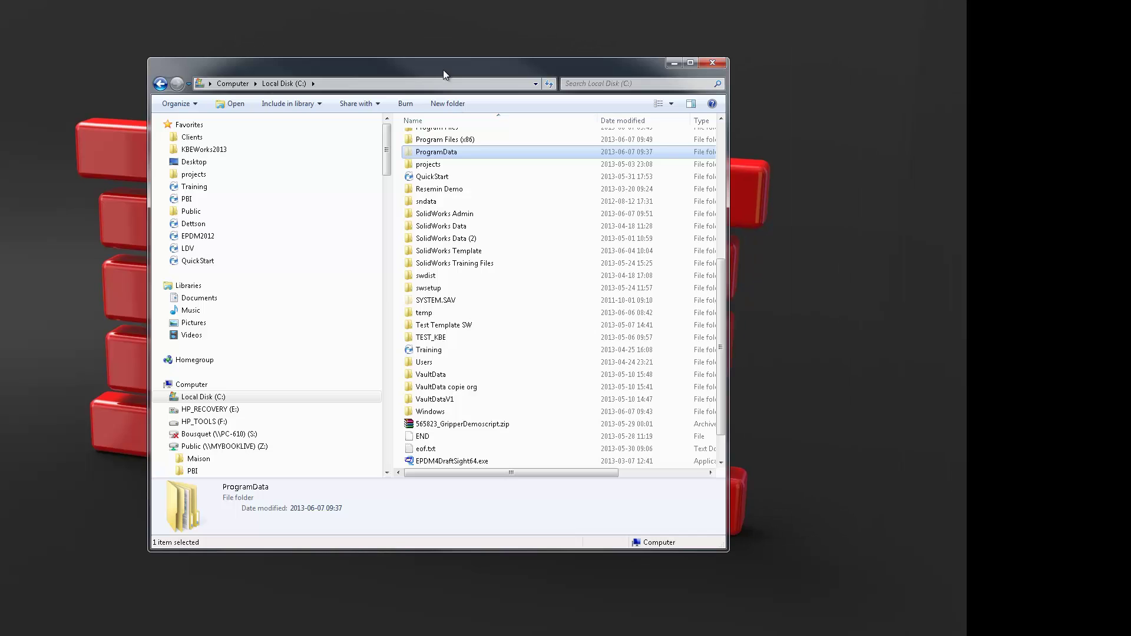
pyautogui.click(454, 216)
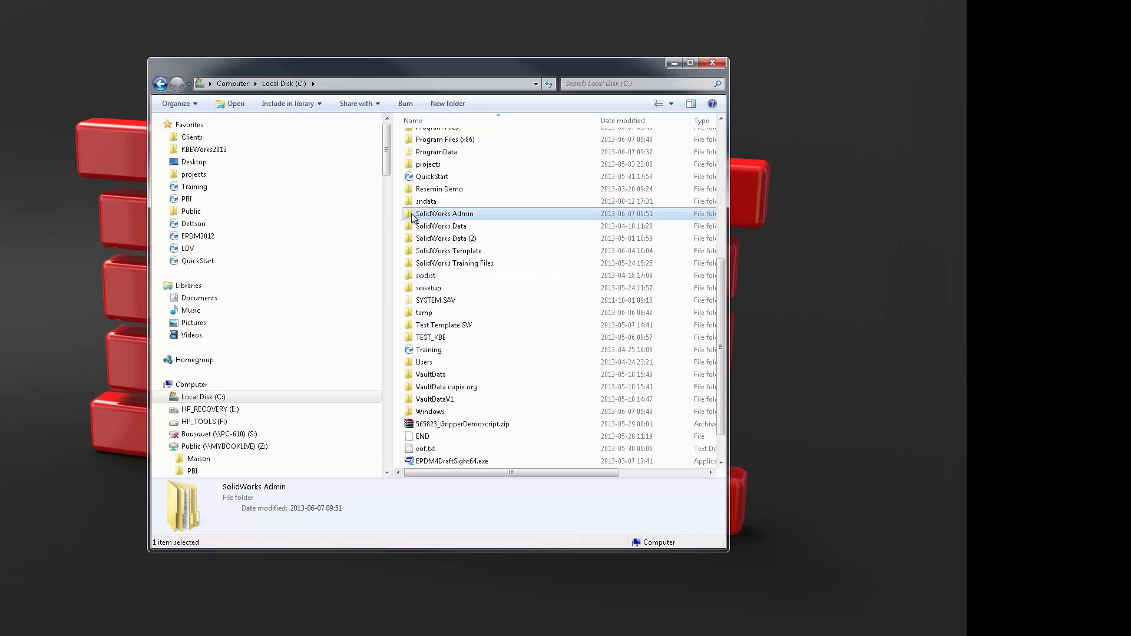
pyautogui.doubleClick(453, 216)
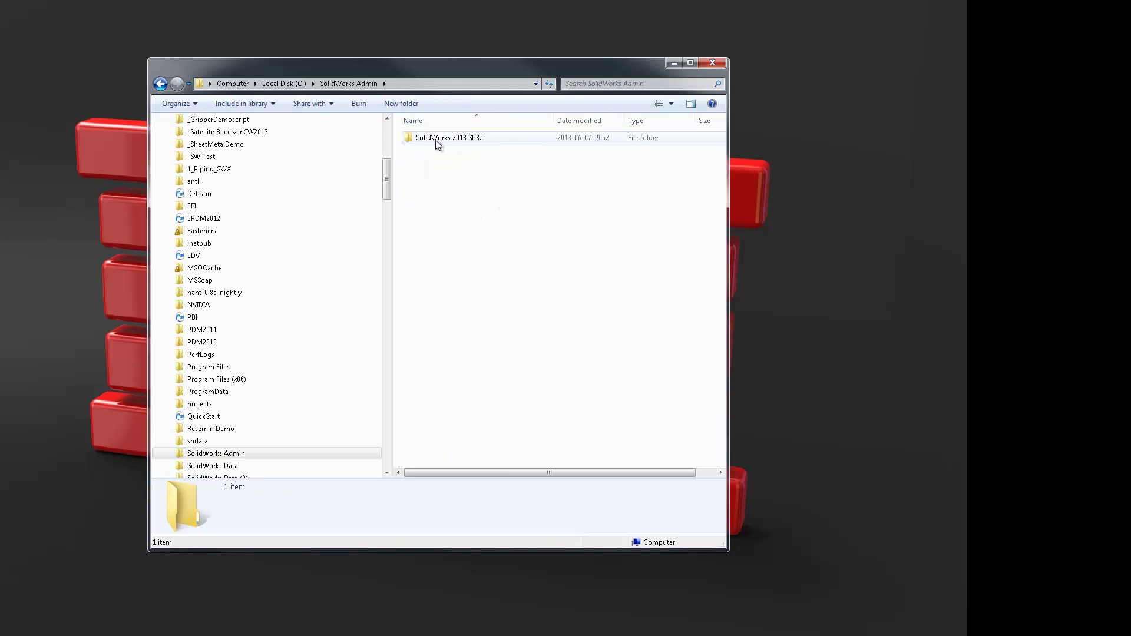
pyautogui.click(436, 140)
pyautogui.doubleClick(408, 138)
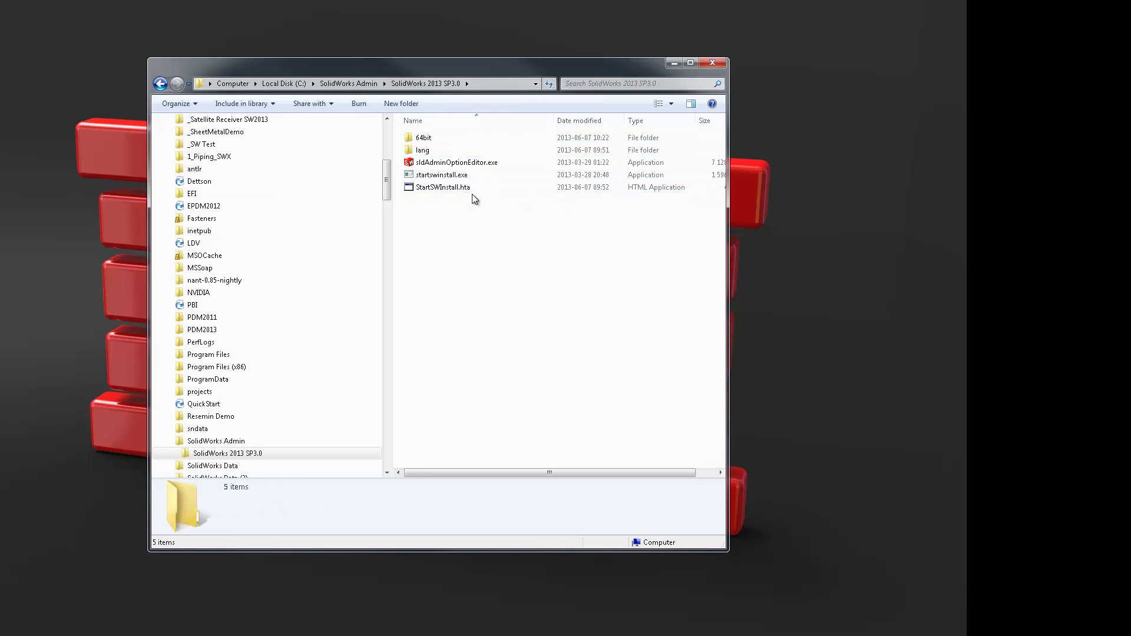
# Launch sldAdminOptionEditor.exe from the image folder and collapse the serial numbers section of the global settings
pyautogui.click(468, 160)
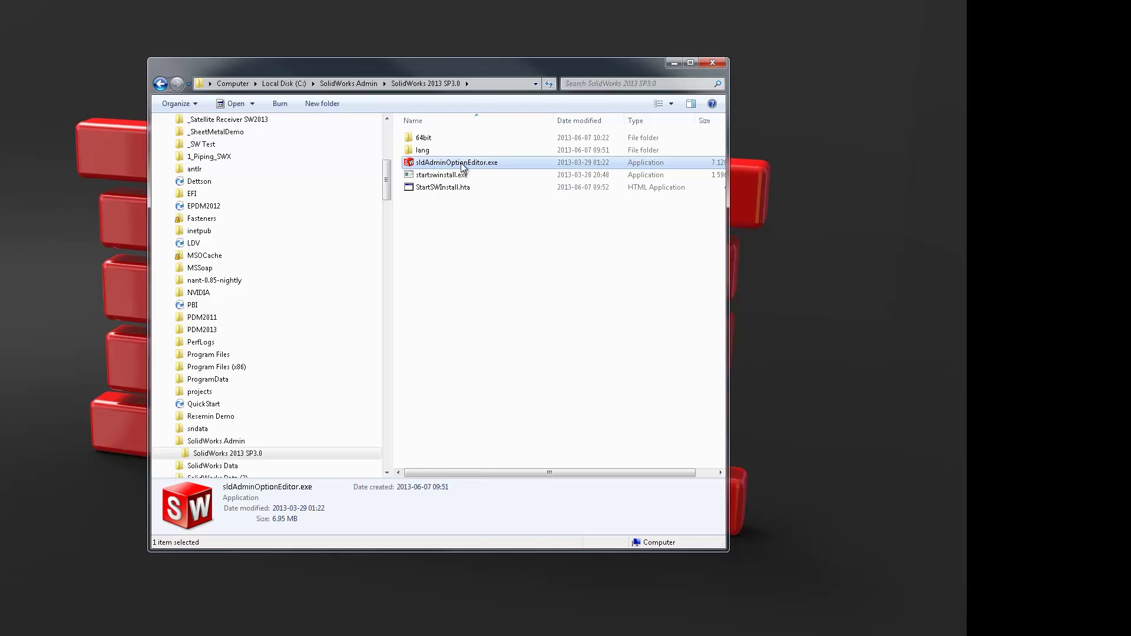
pyautogui.doubleClick(463, 167)
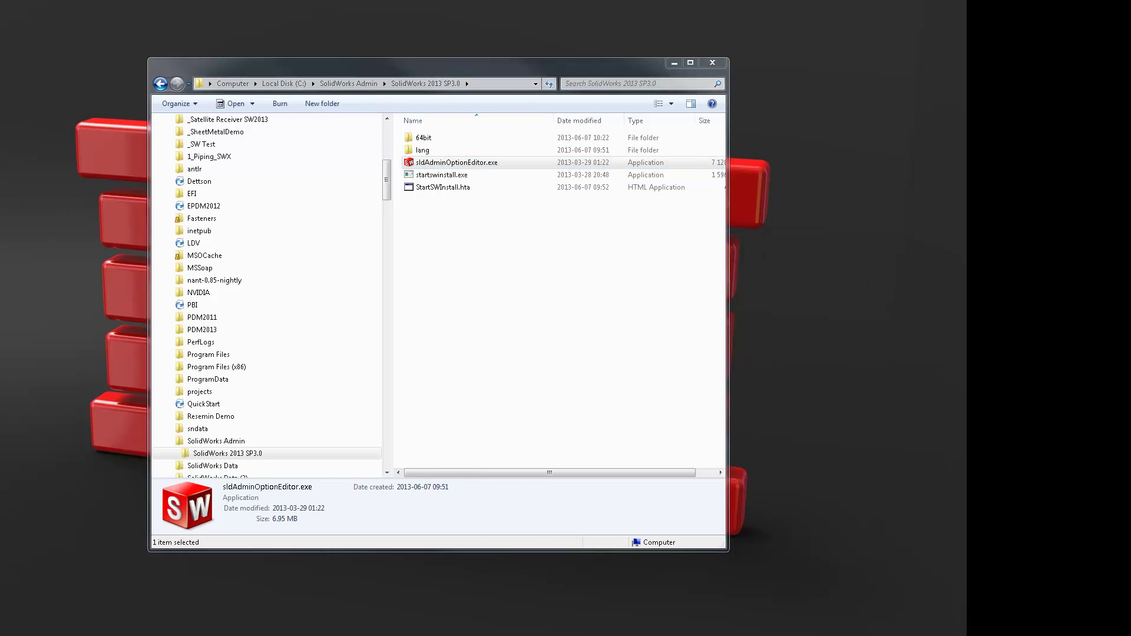
pyautogui.moveTo(1119, 224)
pyautogui.mouseDown()
pyautogui.moveTo(353, 225)
pyautogui.moveTo(214, 199)
pyautogui.mouseUp()
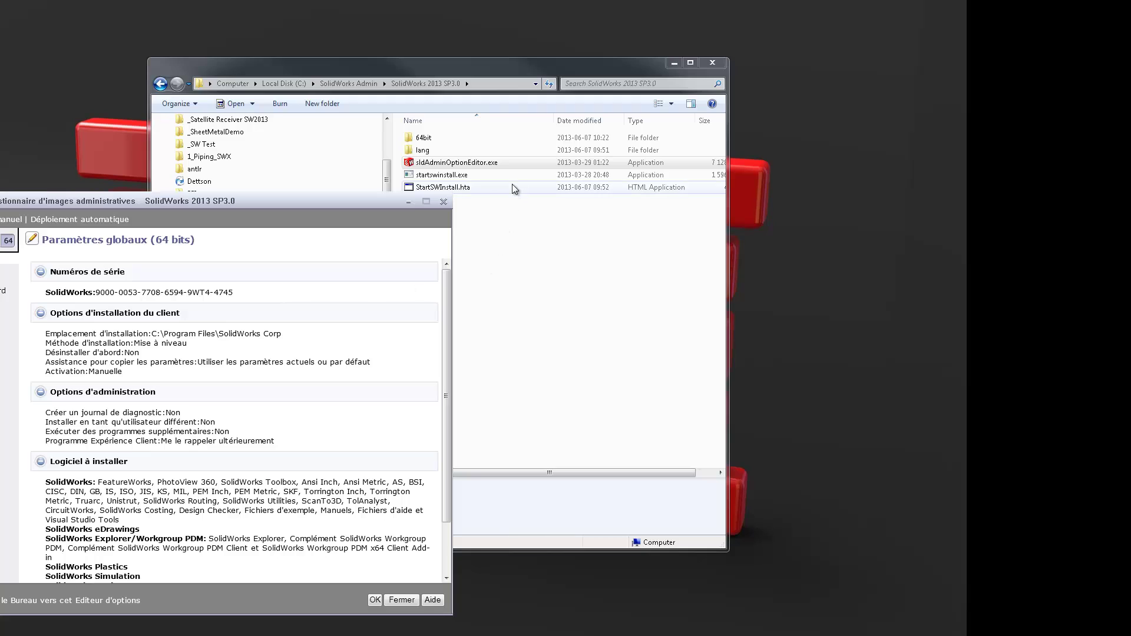
pyautogui.click(466, 189)
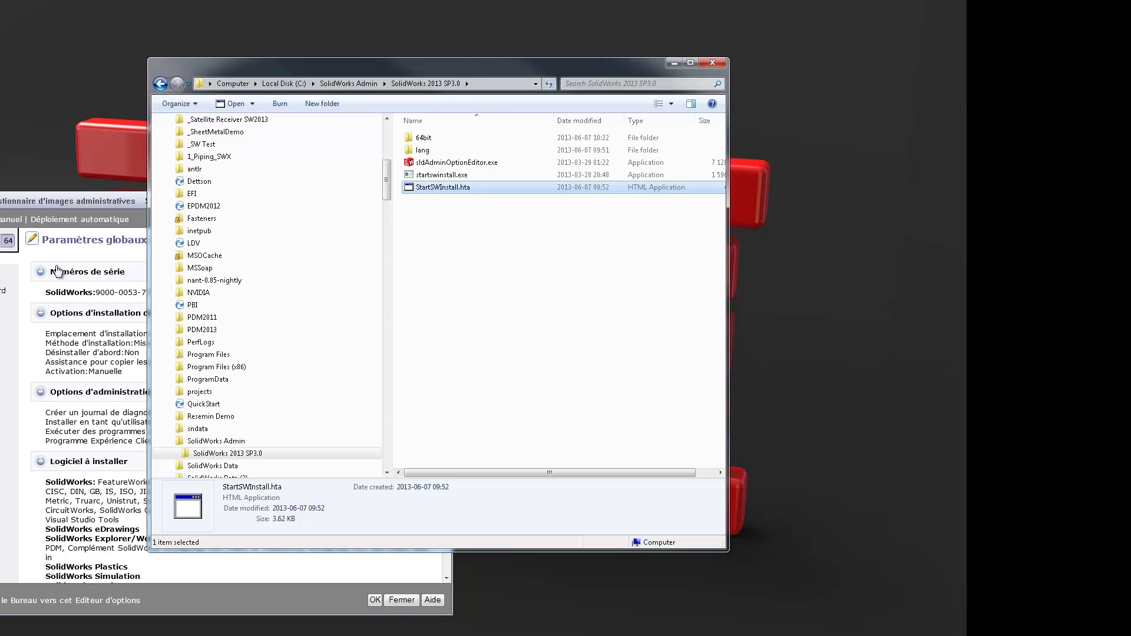
pyautogui.click(40, 271)
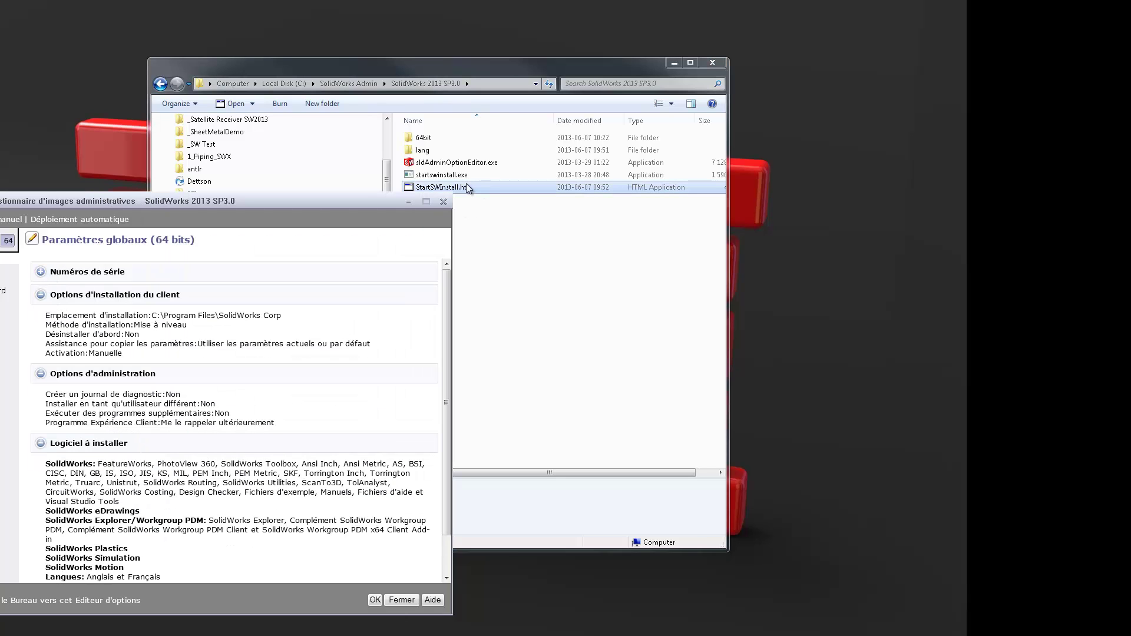
# Launch StartSWInstall.hta from the image folder, display the folder's full path and close the folder window
pyautogui.doubleClick(442, 188)
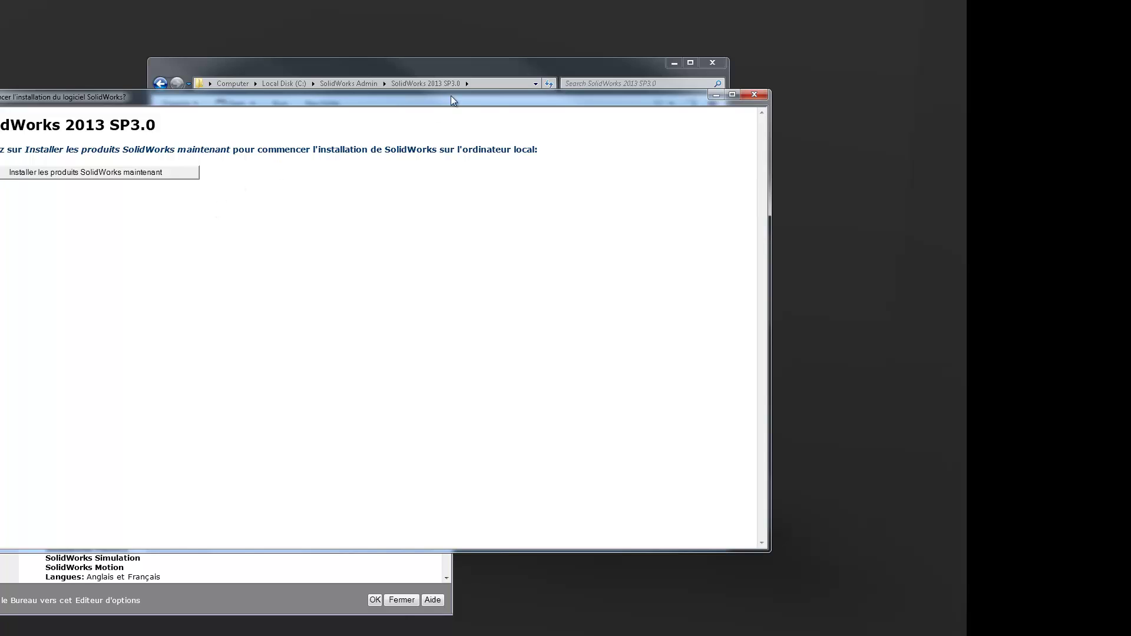
pyautogui.moveTo(452, 95); pyautogui.dragTo(455, 127)
pyautogui.click(493, 76)
pyautogui.click(489, 83)
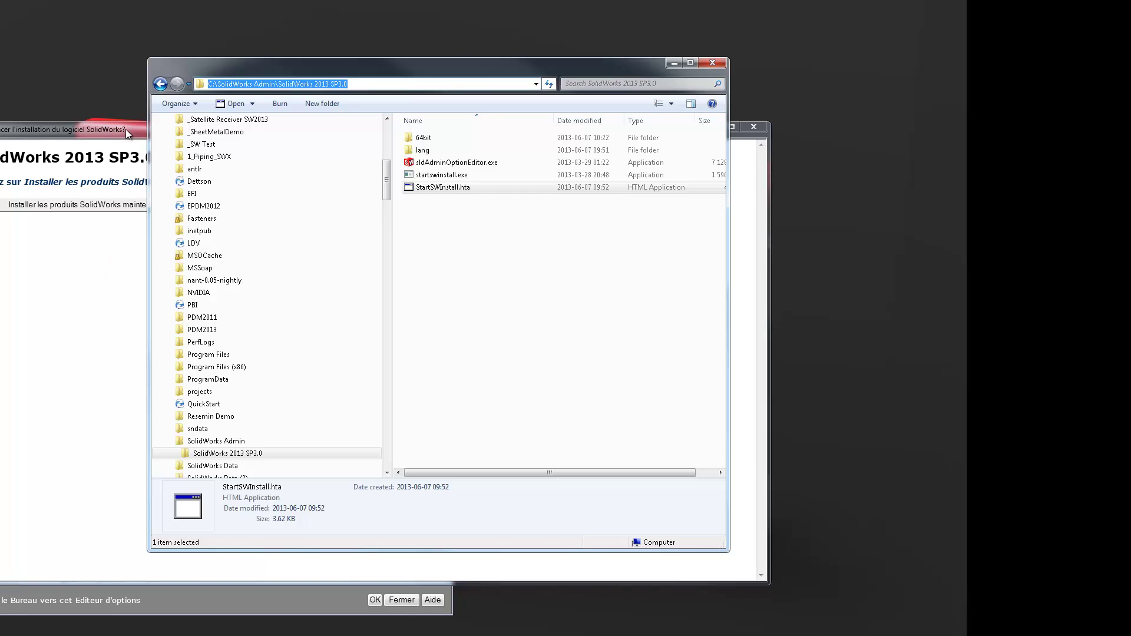
pyautogui.click(713, 64)
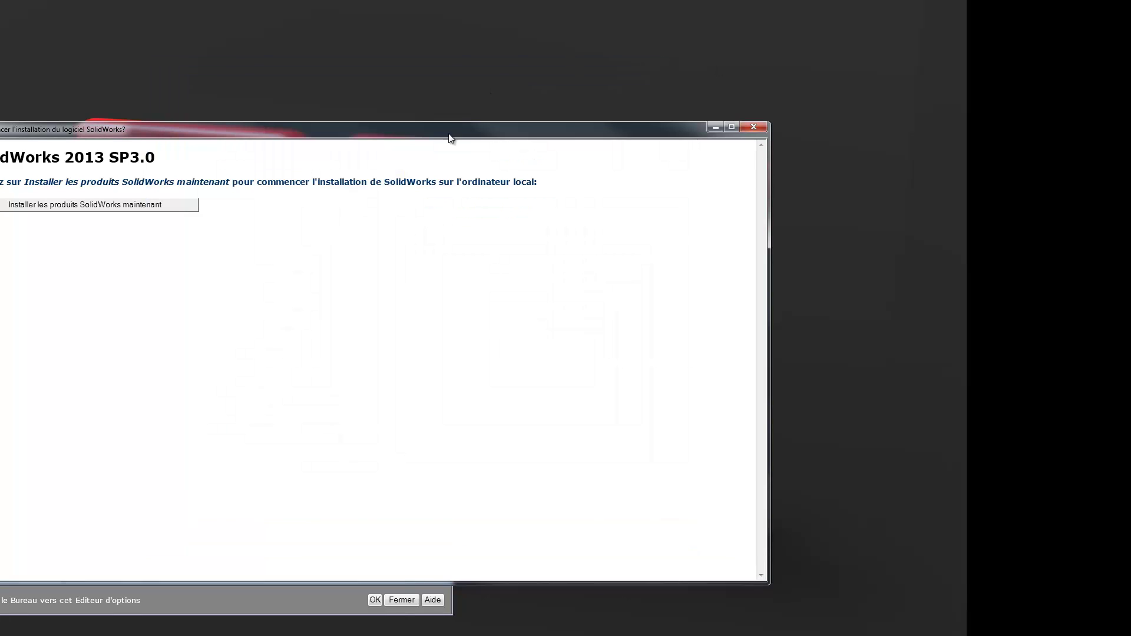